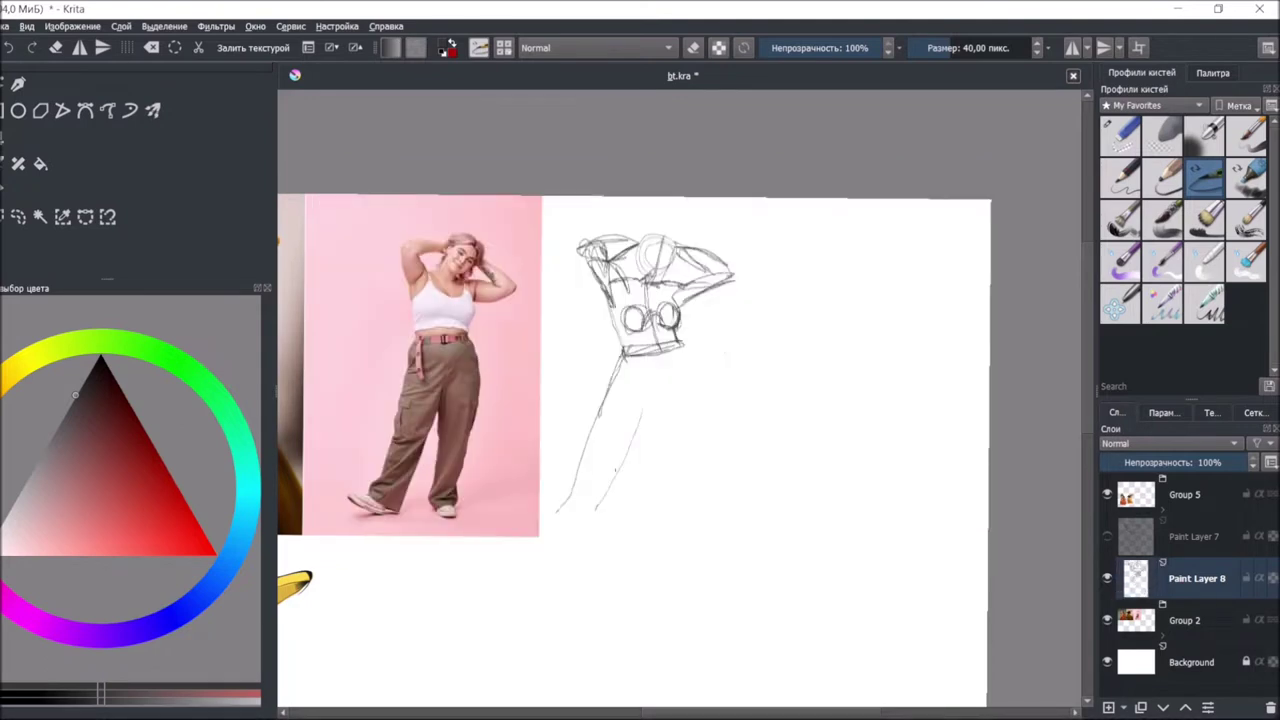
Rough in the trouser legs and the left shoe with pencil strokes
drag(640, 400, 598, 512)
drag(688, 345, 700, 535)
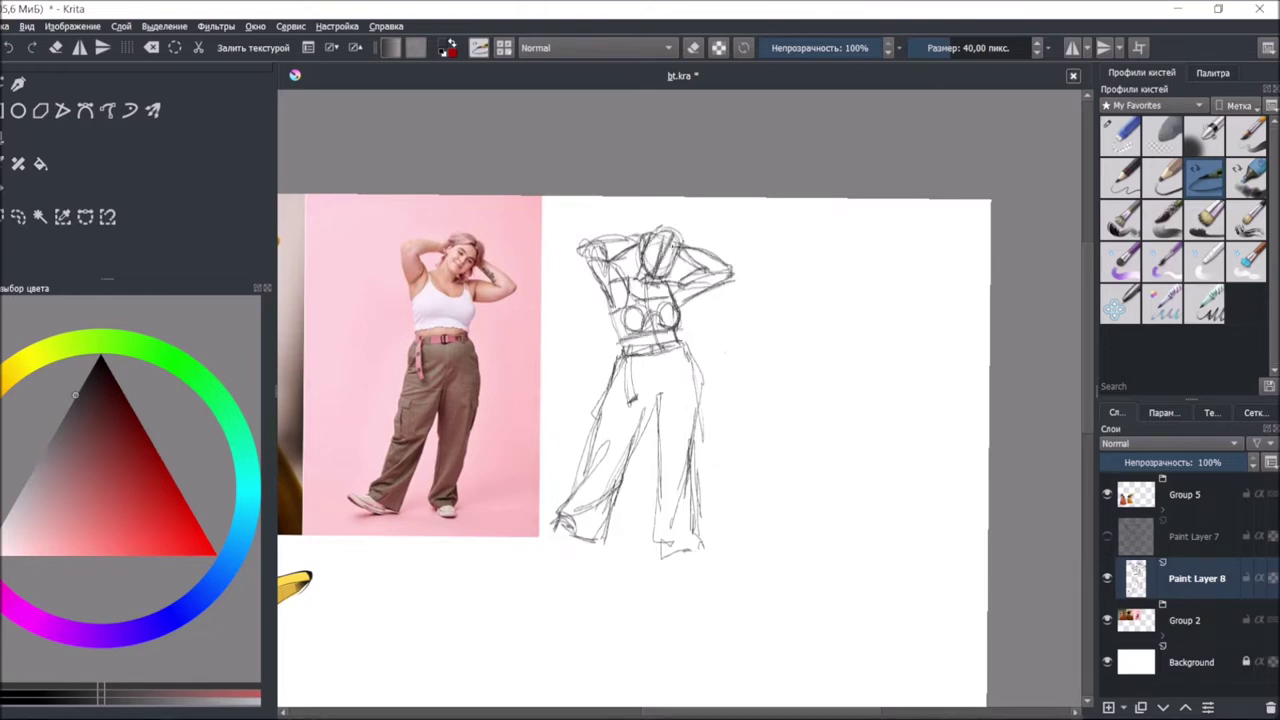
drag(526, 520, 548, 547)
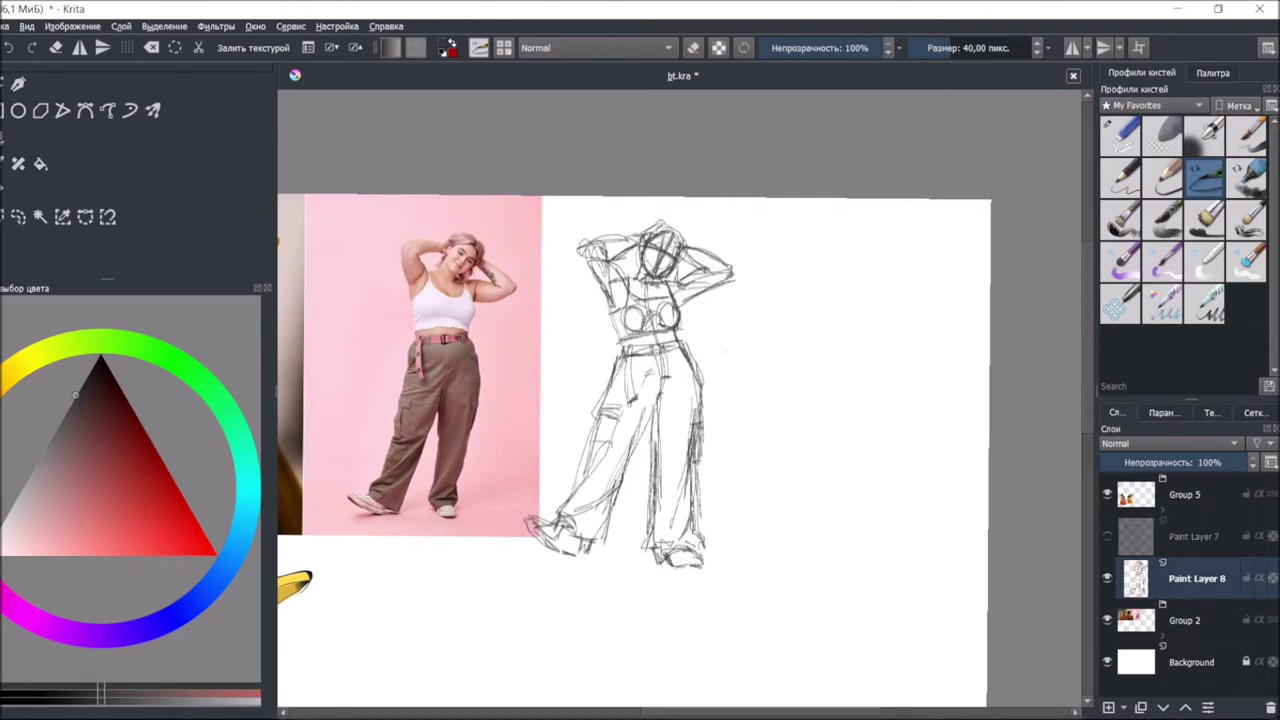
Add a new ink layer, fade Paint Layer 8 to 30% opacity, and pick an inking brush preset
key(Insert)
click(1196, 620)
drag(1248, 462, 1146, 462)
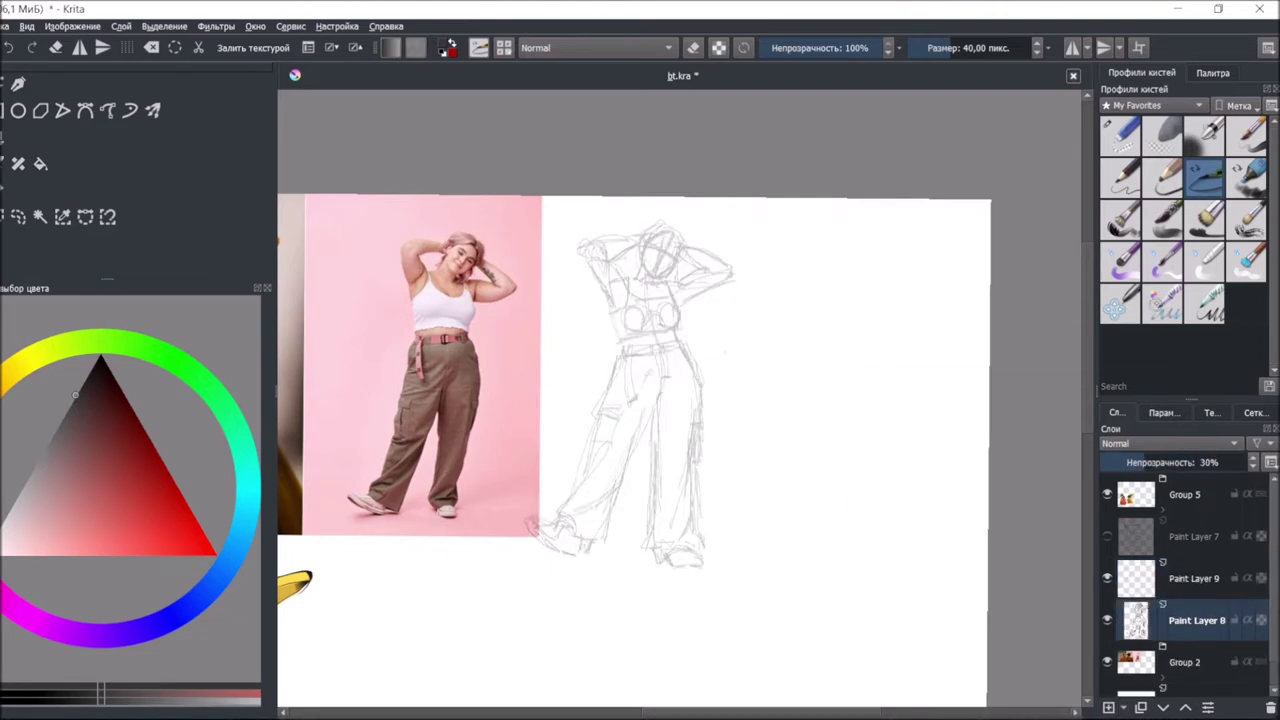
click(1162, 303)
scroll(624, 346, up, 3)
key(Page_Up)
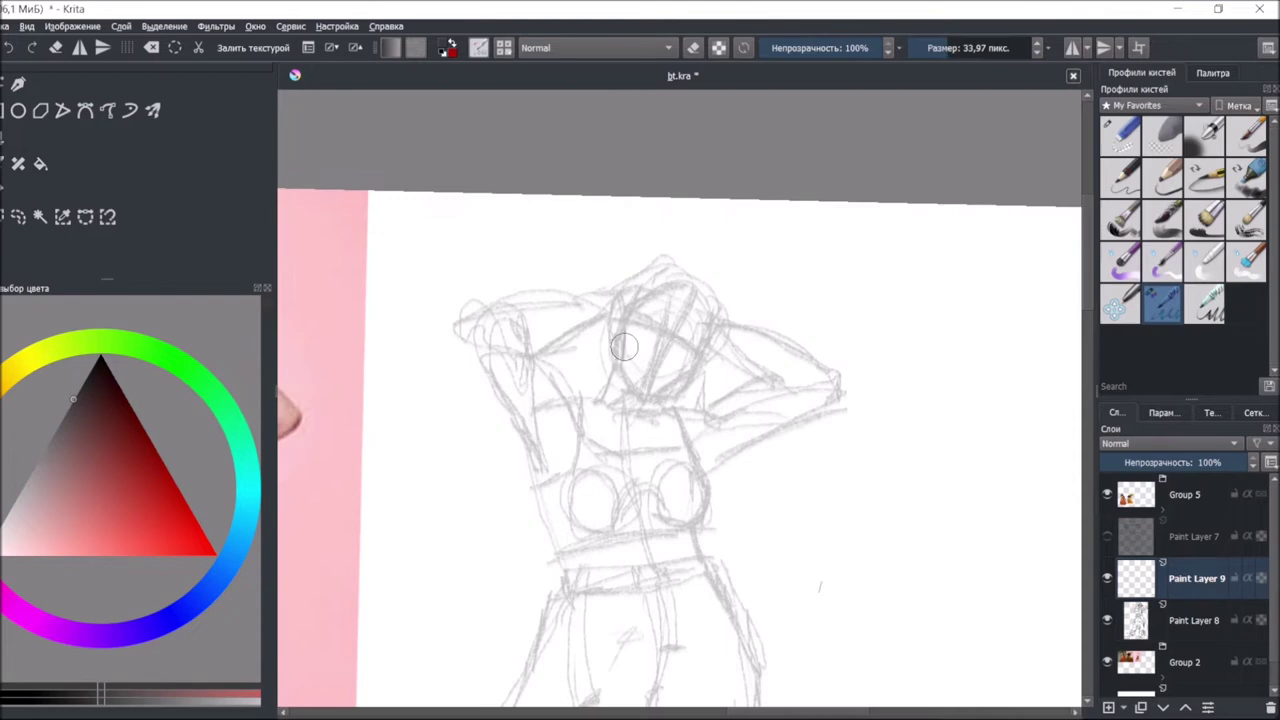
Ink bold outlines over the chest and both raised arms
mouse_move(614, 336)
mouse_down()
mouse_move(624, 366)
mouse_move(663, 376)
mouse_up()
drag(686, 330, 660, 396)
mouse_move(607, 330)
mouse_down()
mouse_move(628, 405)
mouse_move(670, 420)
mouse_move(674, 408)
mouse_up()
scroll(757, 299, down, 3)
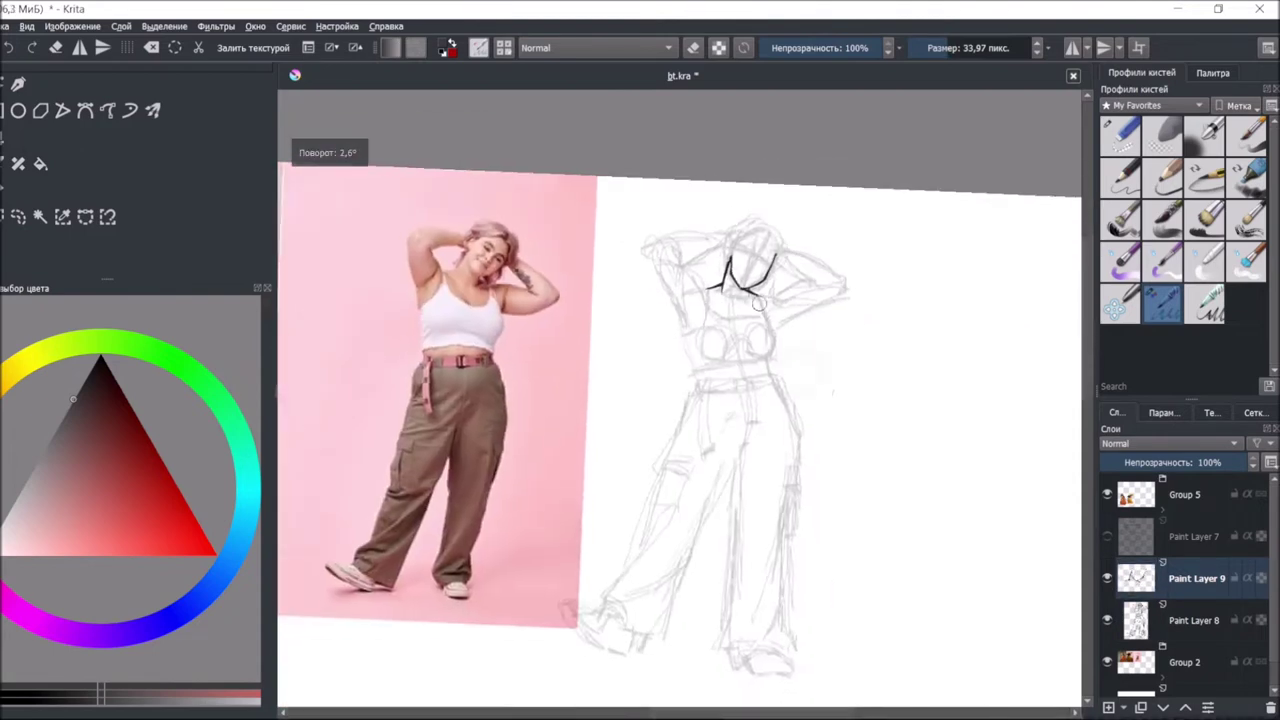
scroll(760, 303, up, 2)
mouse_move(722, 345)
mouse_down()
mouse_move(742, 382)
mouse_move(720, 372)
mouse_move(704, 402)
mouse_up()
mouse_move(684, 338)
mouse_down()
mouse_move(744, 283)
mouse_move(698, 318)
mouse_up()
mouse_move(790, 360)
mouse_down()
mouse_move(858, 346)
mouse_move(808, 394)
mouse_move(875, 366)
mouse_move(896, 342)
mouse_up()
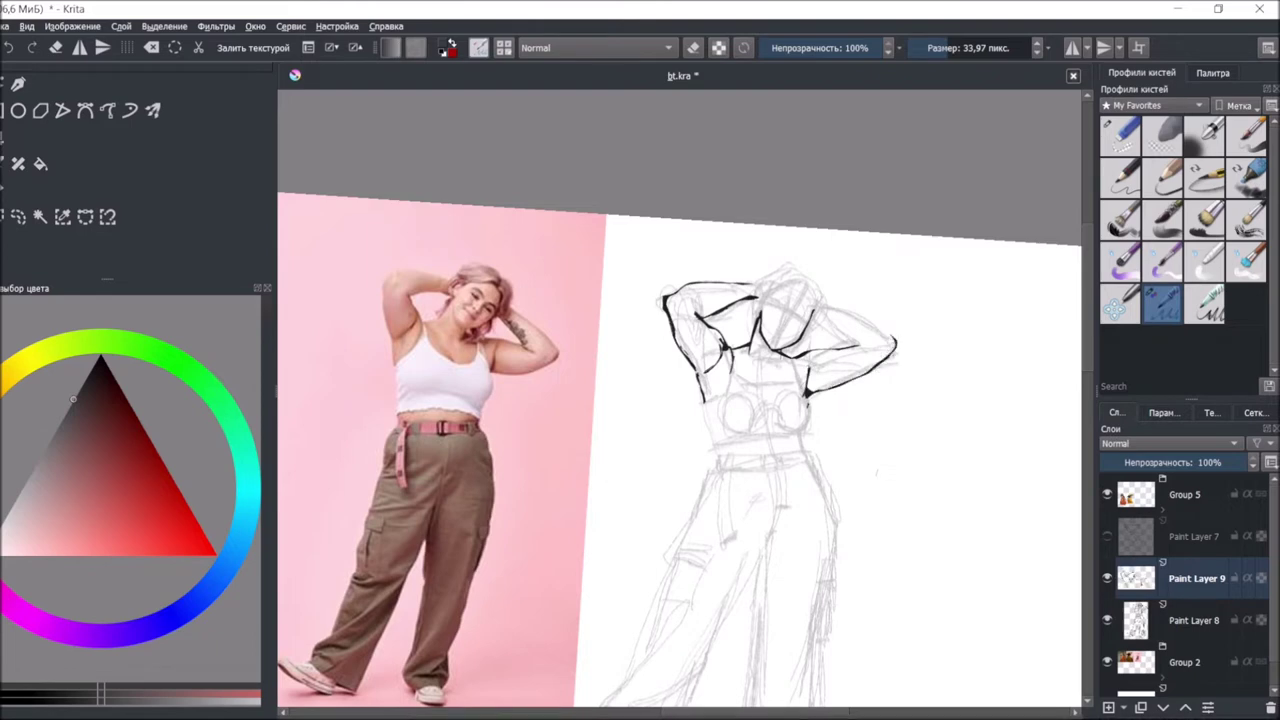
drag(816, 310, 850, 345)
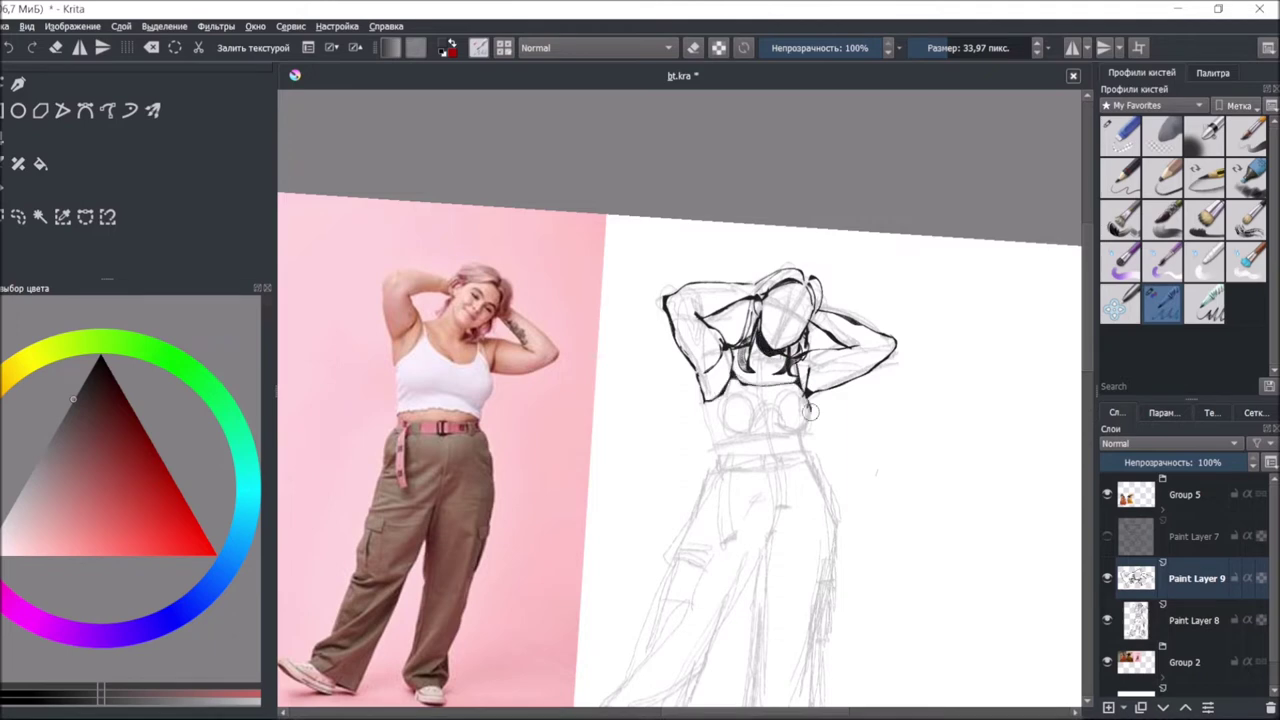
Ink the torso's right side, the waistband with a belt loop, and the left trouser leg
mouse_move(810, 410)
mouse_down()
mouse_move(701, 402)
mouse_move(709, 438)
mouse_move(808, 436)
mouse_up()
drag(714, 464, 804, 466)
mouse_move(764, 456)
mouse_down()
mouse_move(780, 468)
mouse_move(719, 544)
mouse_up()
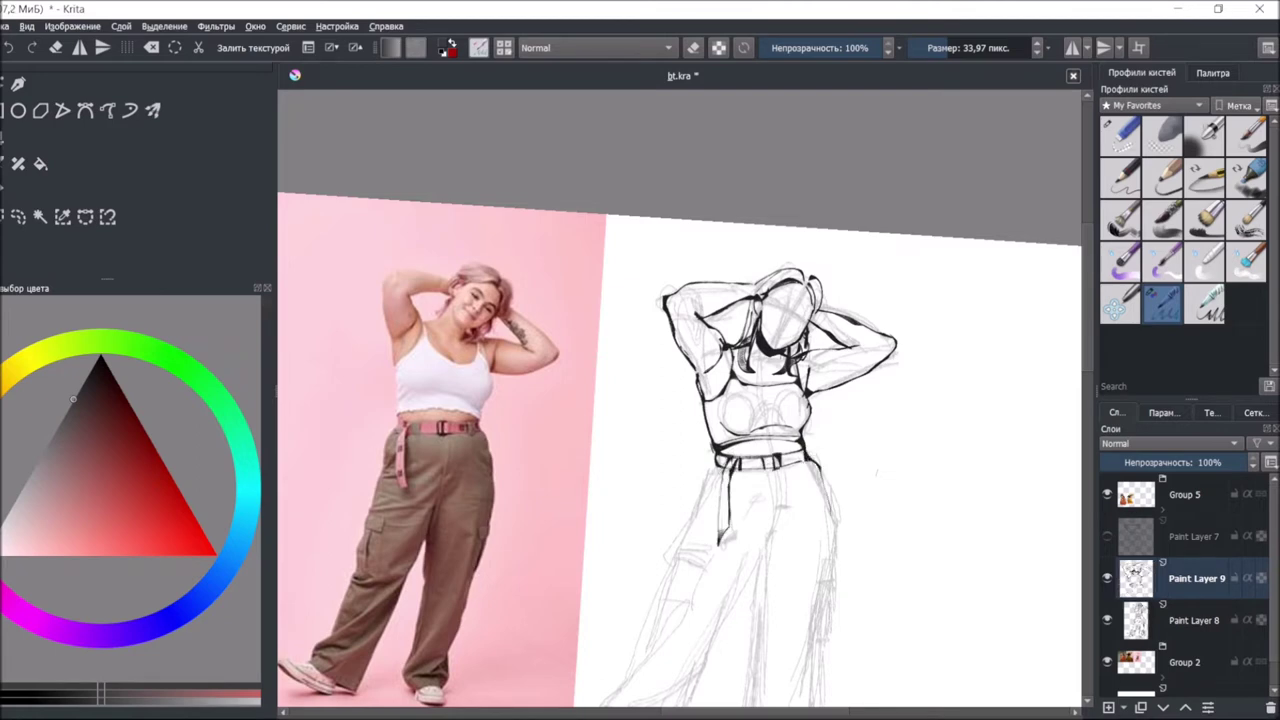
drag(716, 466, 658, 576)
drag(696, 538, 646, 614)
key(5)
mouse_move(722, 420)
mouse_down()
mouse_move(652, 532)
mouse_move(736, 474)
mouse_up()
drag(752, 436, 727, 514)
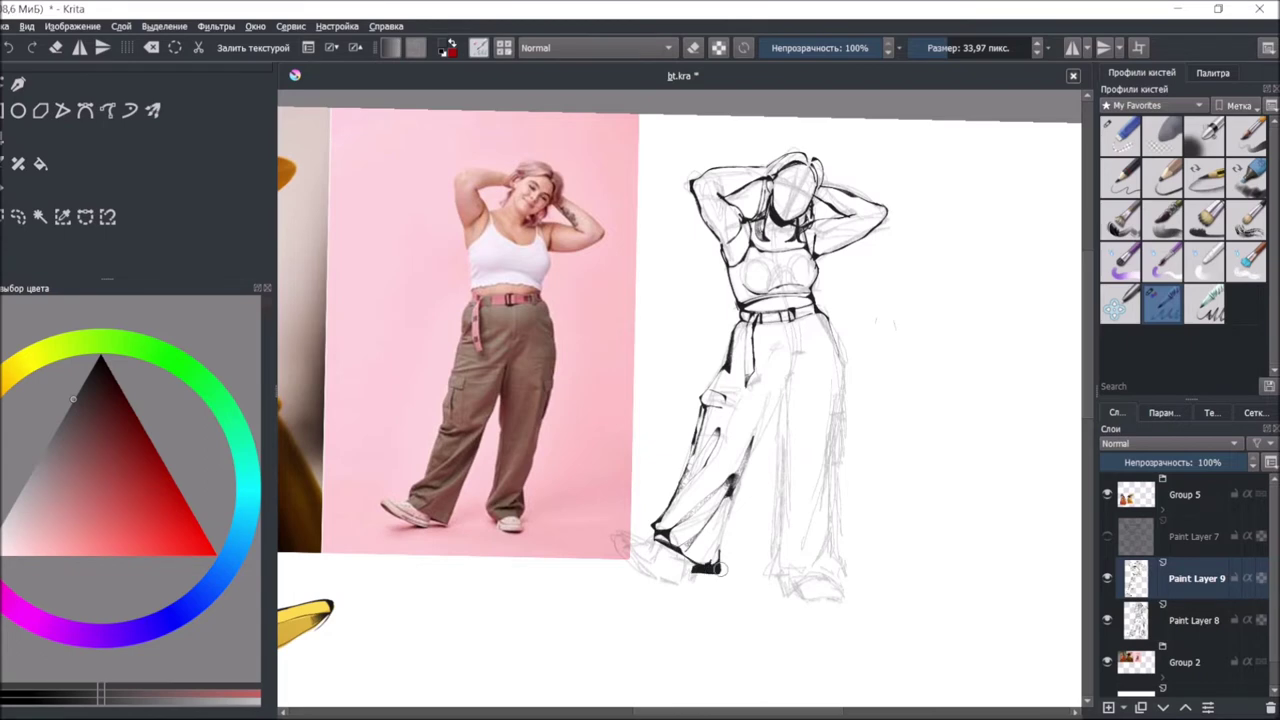
Ink a stroke down the right trouser leg and test tapered hatch and S-curve strokes
drag(779, 393, 770, 556)
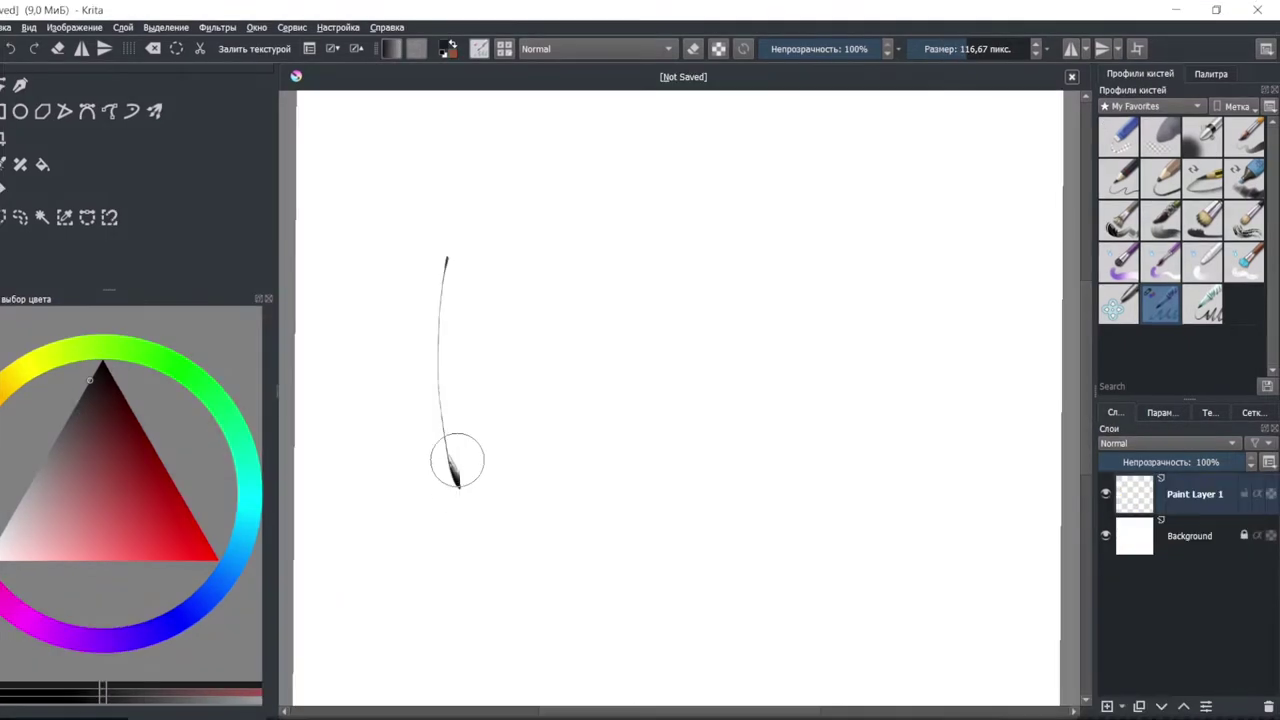
mouse_move(486, 280)
mouse_down()
mouse_move(496, 450)
mouse_move(514, 288)
mouse_move(535, 395)
mouse_up()
drag(545, 302, 547, 425)
drag(568, 325, 553, 420)
mouse_move(654, 236)
mouse_down()
mouse_move(620, 256)
mouse_move(533, 572)
mouse_move(627, 441)
mouse_move(586, 551)
mouse_move(654, 443)
mouse_move(626, 312)
mouse_move(717, 206)
mouse_move(749, 263)
mouse_move(674, 216)
mouse_up()
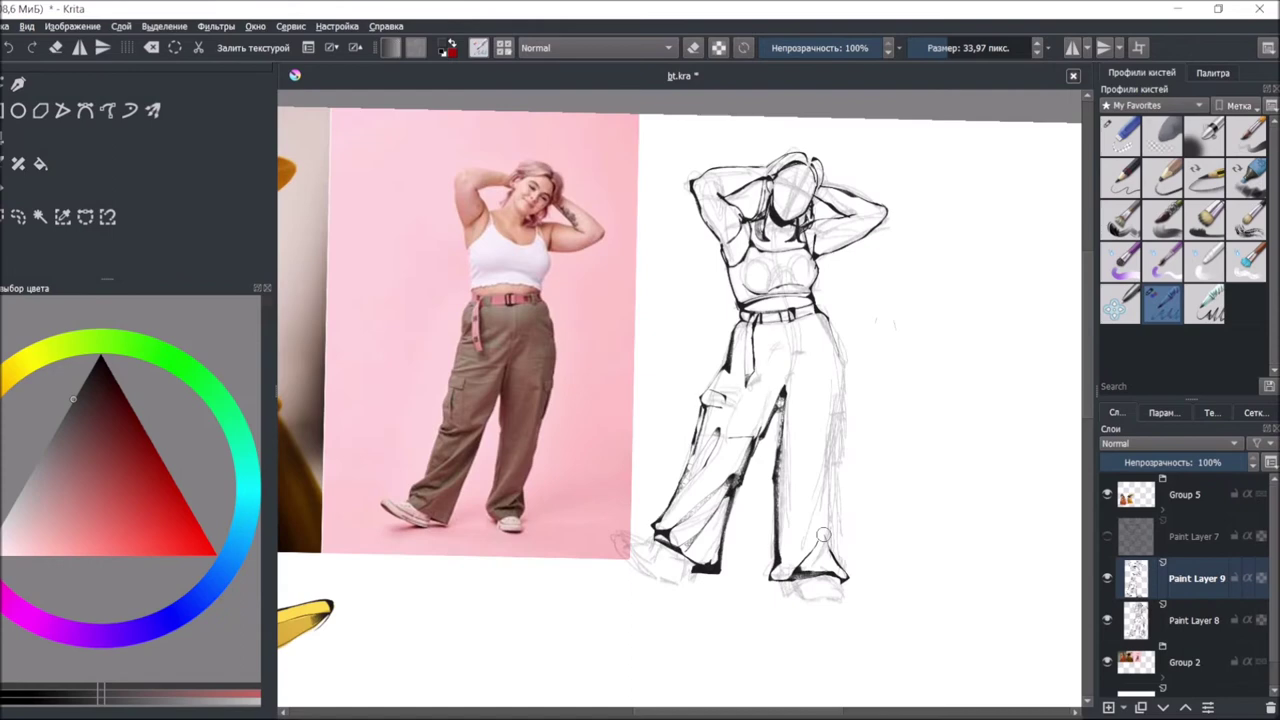
Finish the right trouser leg edges and ink the face's closed eyes, nose and mouth
drag(786, 545, 818, 370)
drag(838, 376, 835, 471)
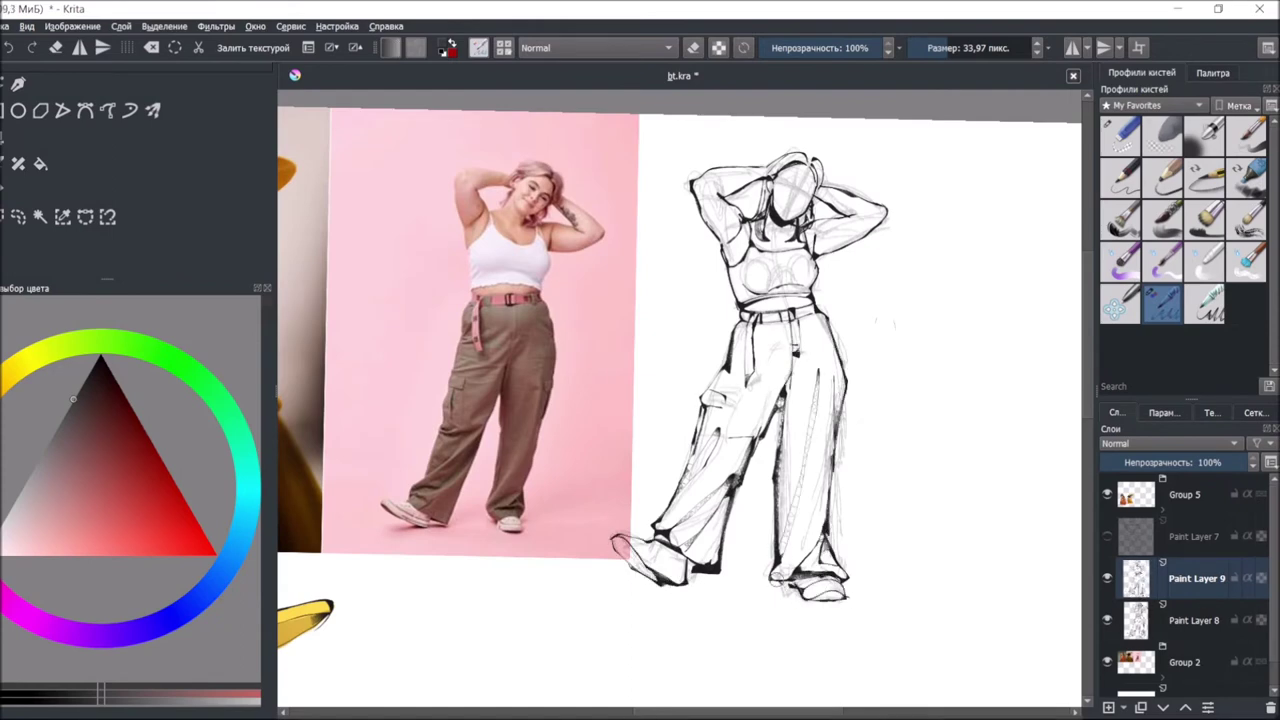
key(e)
key(e)
scroll(780, 200, up, 5)
key(4)
drag(695, 472, 756, 478)
drag(672, 398, 762, 404)
scroll(690, 400, down, 2)
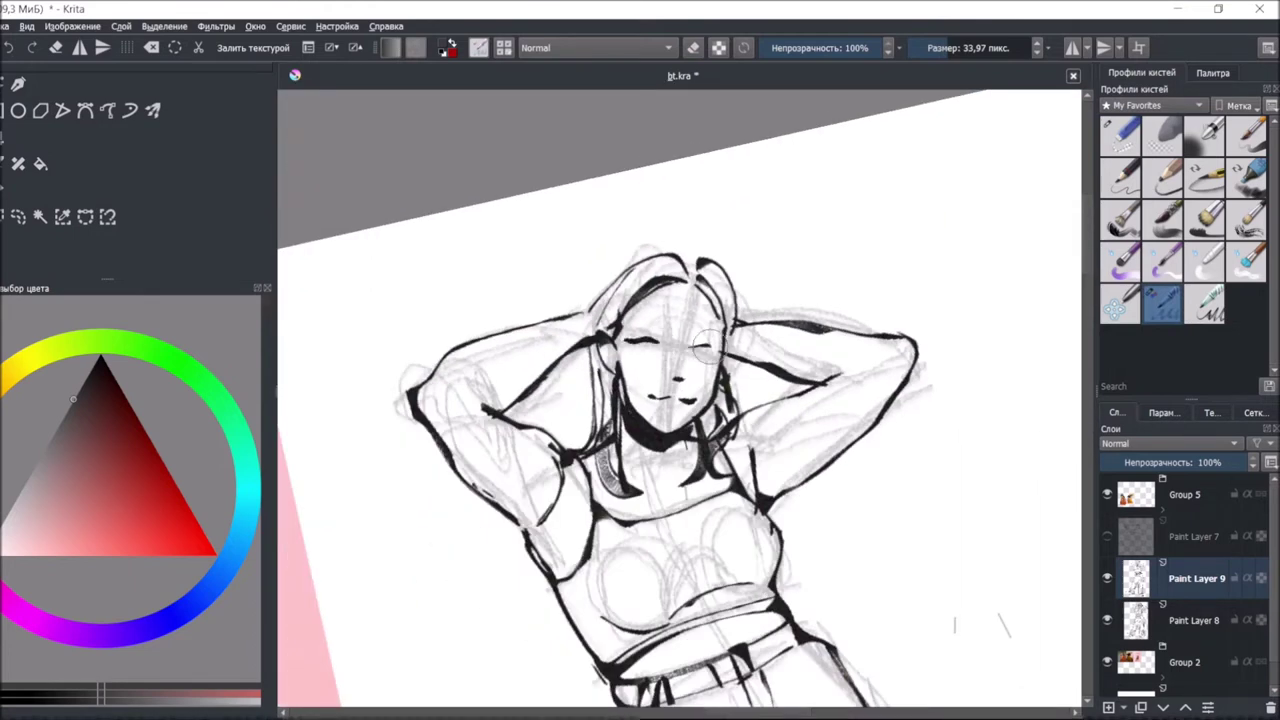
mouse_move(648, 330)
mouse_down()
mouse_move(682, 336)
mouse_move(686, 420)
mouse_up()
scroll(680, 400, down, 5)
Level the canvas rotation and clear the rough sketch from Paint Layer 8
key(/)
key(5)
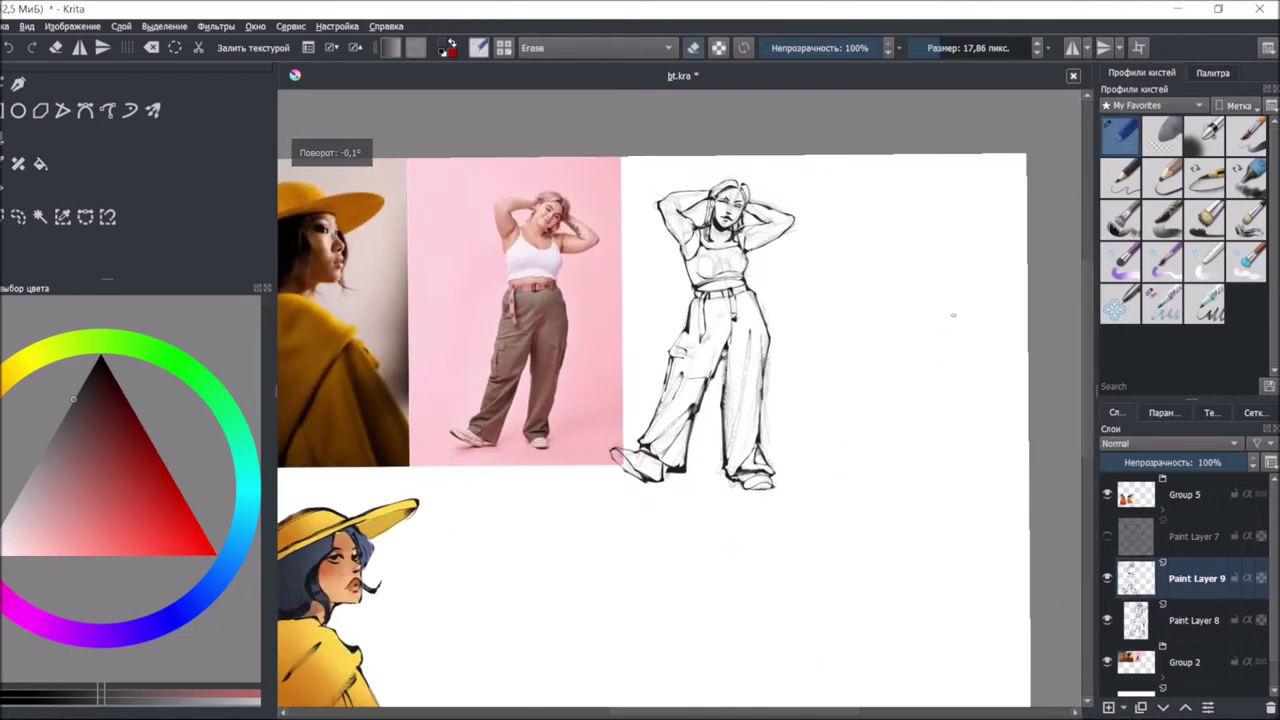
key(Page_Down)
key(Delete)
key(/)
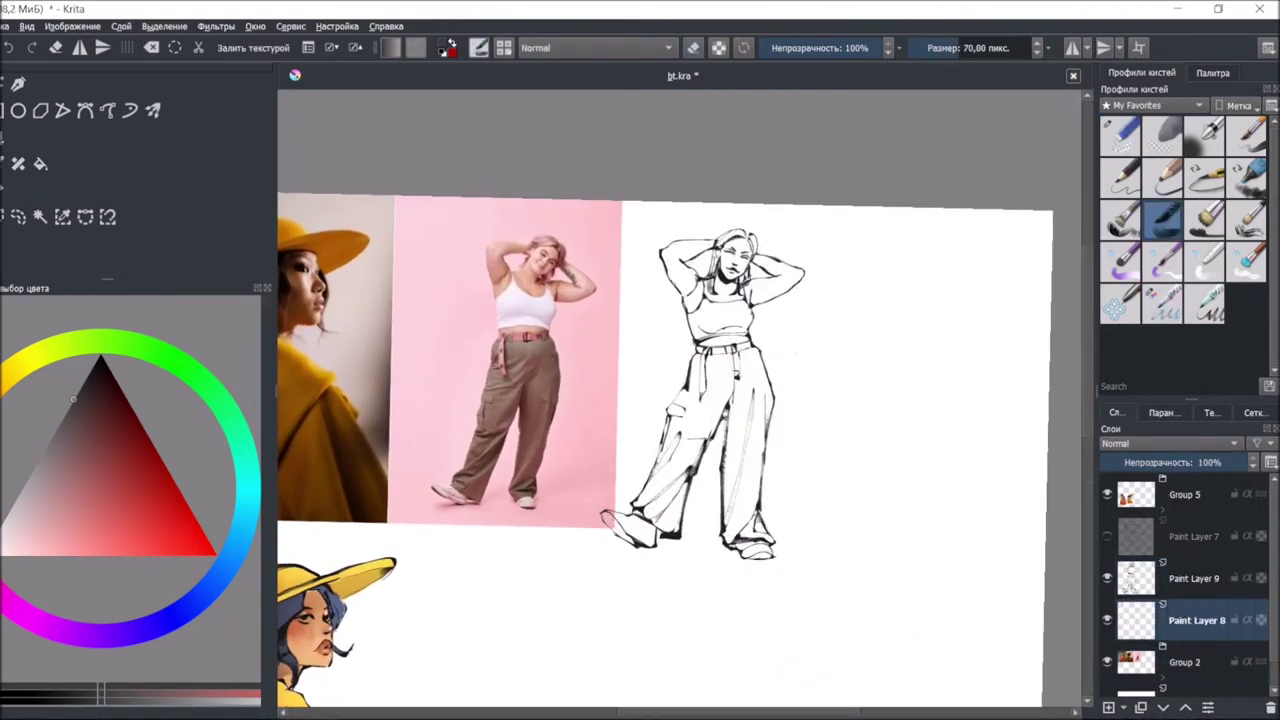
Sample the reference photo's pink and brush a broad pink background behind the figure
ctrl+click(405, 340)
drag(680, 215, 760, 215)
drag(680, 215, 665, 540)
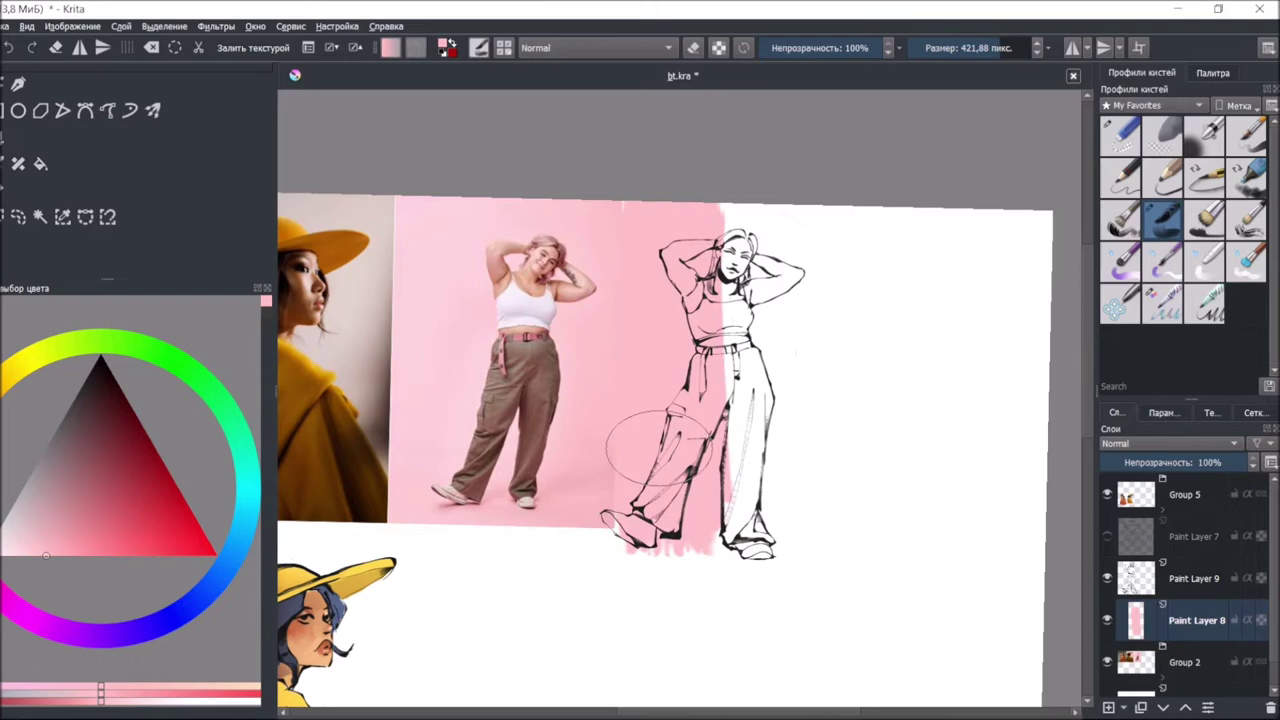
mouse_move(660, 450)
mouse_down()
mouse_move(771, 583)
mouse_move(609, 314)
mouse_move(830, 400)
mouse_up()
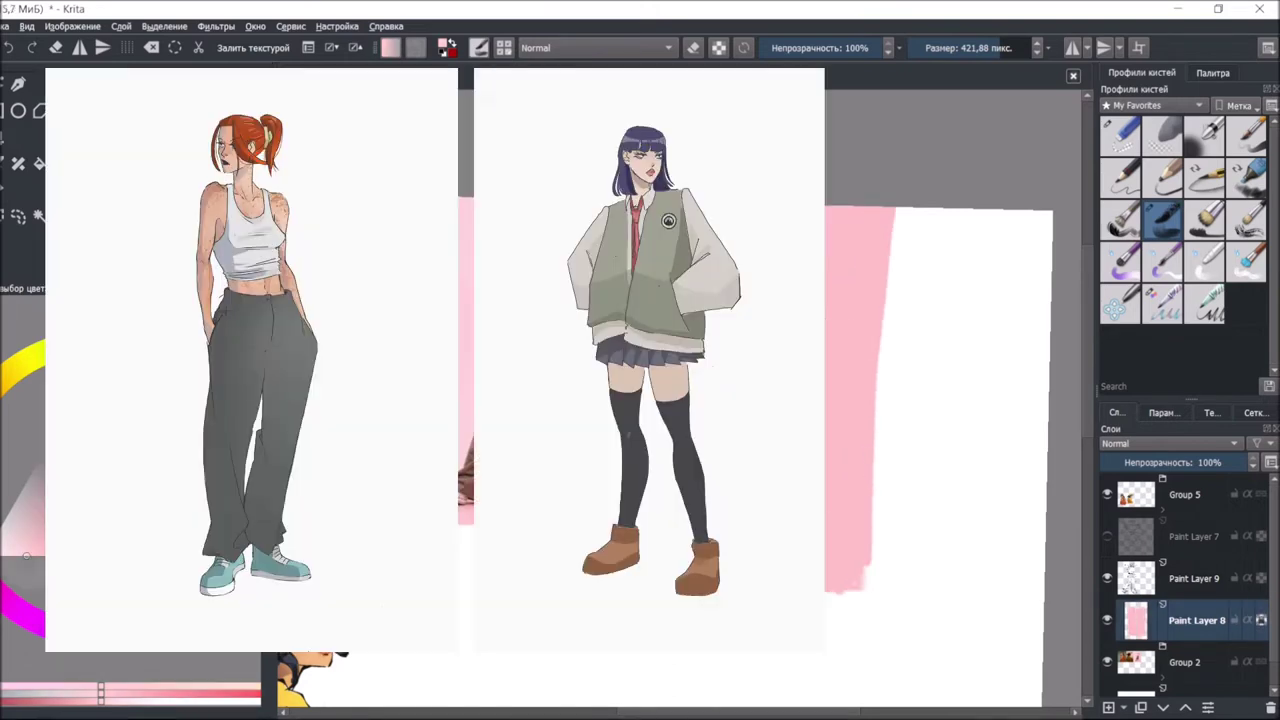
Extend the pink background with a larger brush, then fill the left trouser leg brown
key(bracketright)
key(bracketright)
key(bracketright)
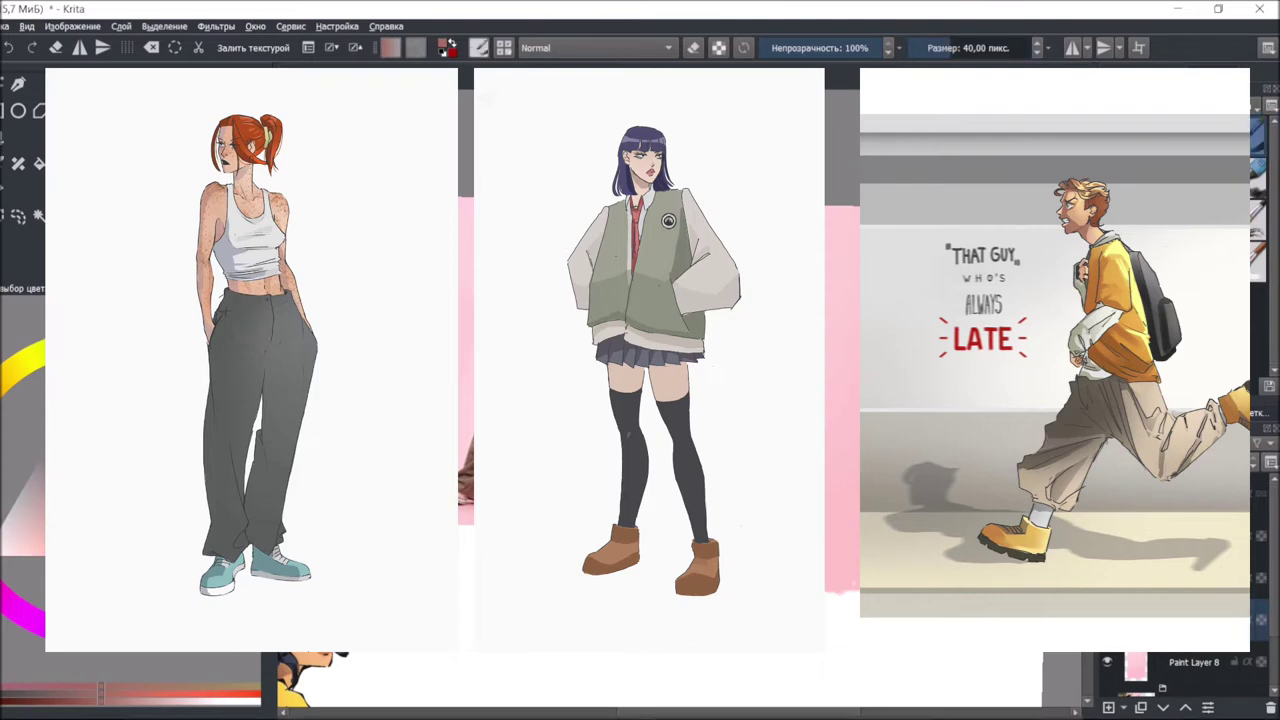
key(bracketleft)
mouse_move(685, 530)
mouse_down()
mouse_move(700, 410)
mouse_move(680, 390)
mouse_move(720, 400)
mouse_move(760, 540)
mouse_move(750, 390)
mouse_up()
Paint the belt pink with a smaller brush
click(108, 551)
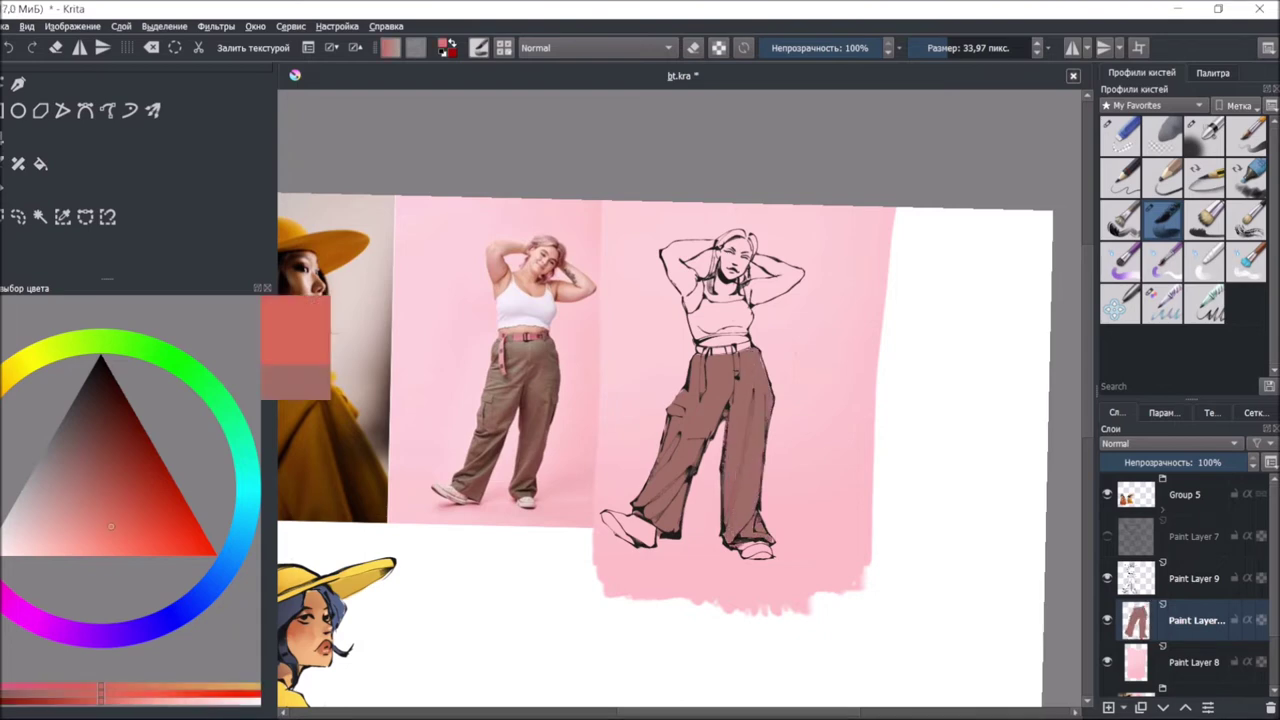
key(bracketleft)
key(bracketleft)
scroll(700, 400, up, 3)
drag(675, 440, 800, 410)
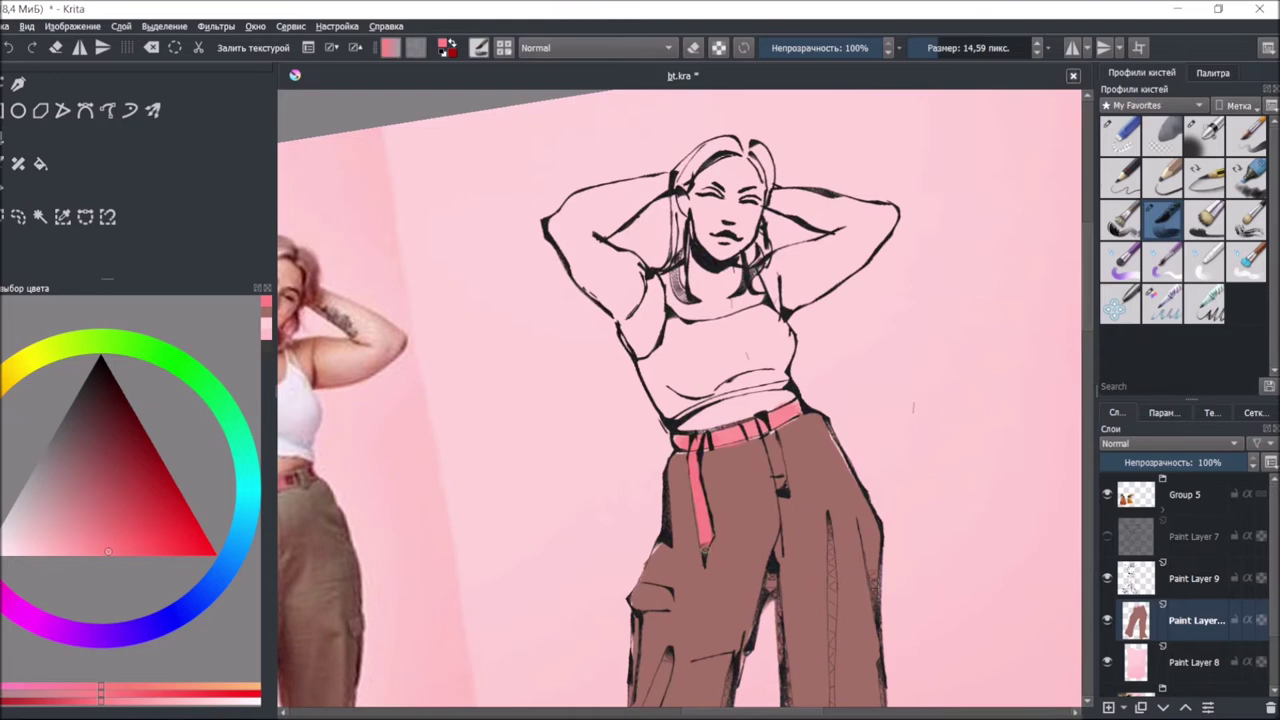
Warm and lighten the trouser brown with a light orange tone and the big soft brush
ctrl+click(731, 543)
scroll(731, 543, down, 2)
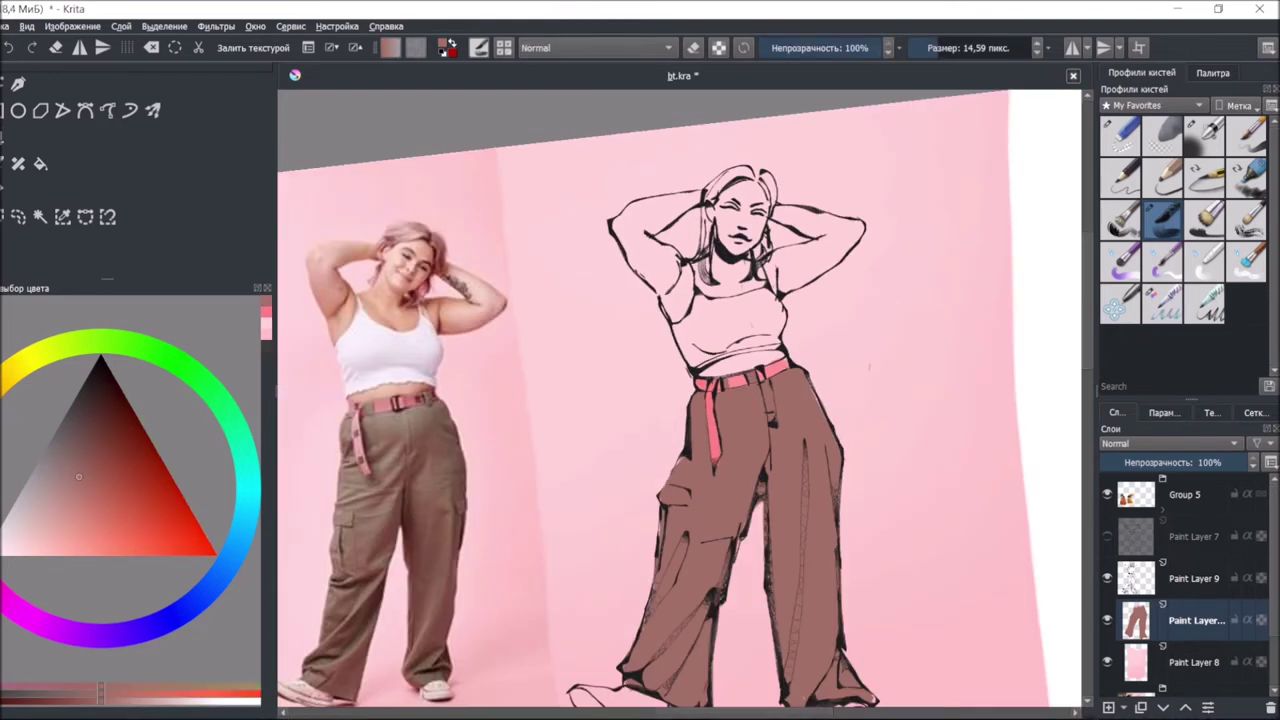
key(5)
scroll(712, 400, down, 1)
click(71, 528)
click(1205, 135)
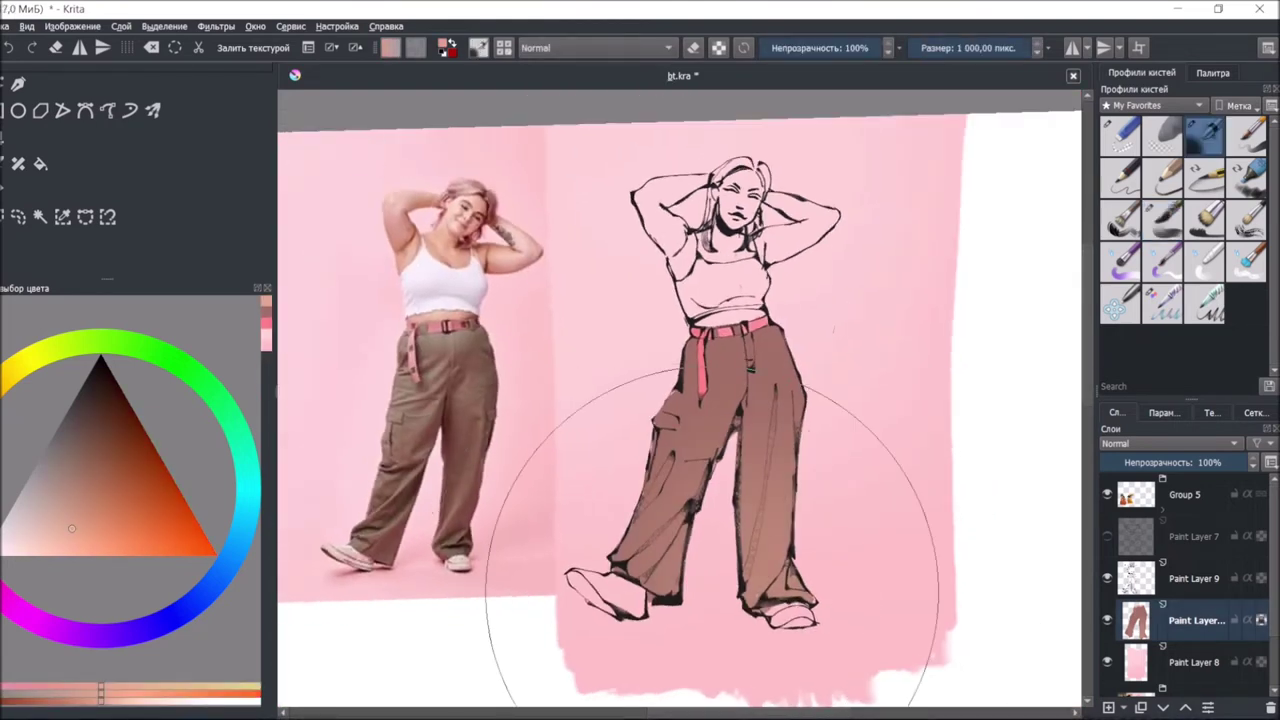
click(712, 596)
Paint the crop top white along its lower edge and ready a larger brush for shading
key(slash)
scroll(680, 400, up, 3)
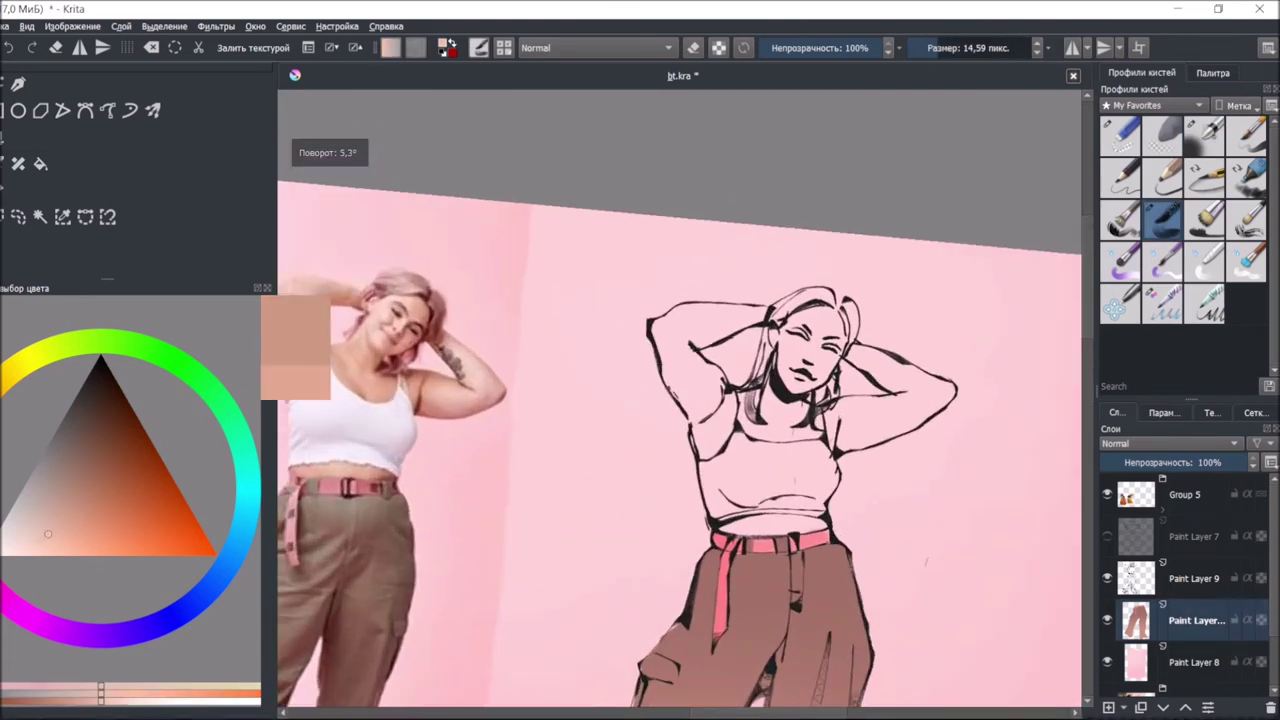
mouse_move(710, 470)
mouse_down()
mouse_move(745, 505)
mouse_move(830, 475)
mouse_move(715, 445)
mouse_up()
drag(820, 455, 755, 440)
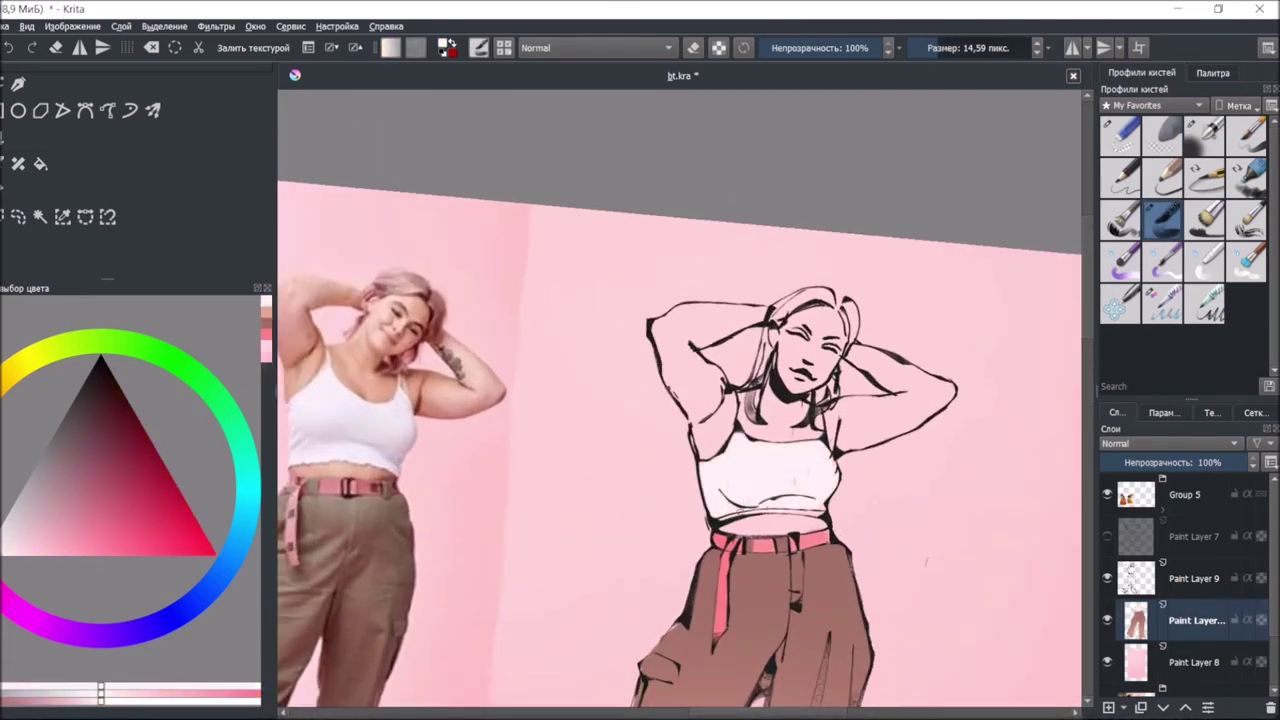
drag(795, 481, 794, 503)
key(e)
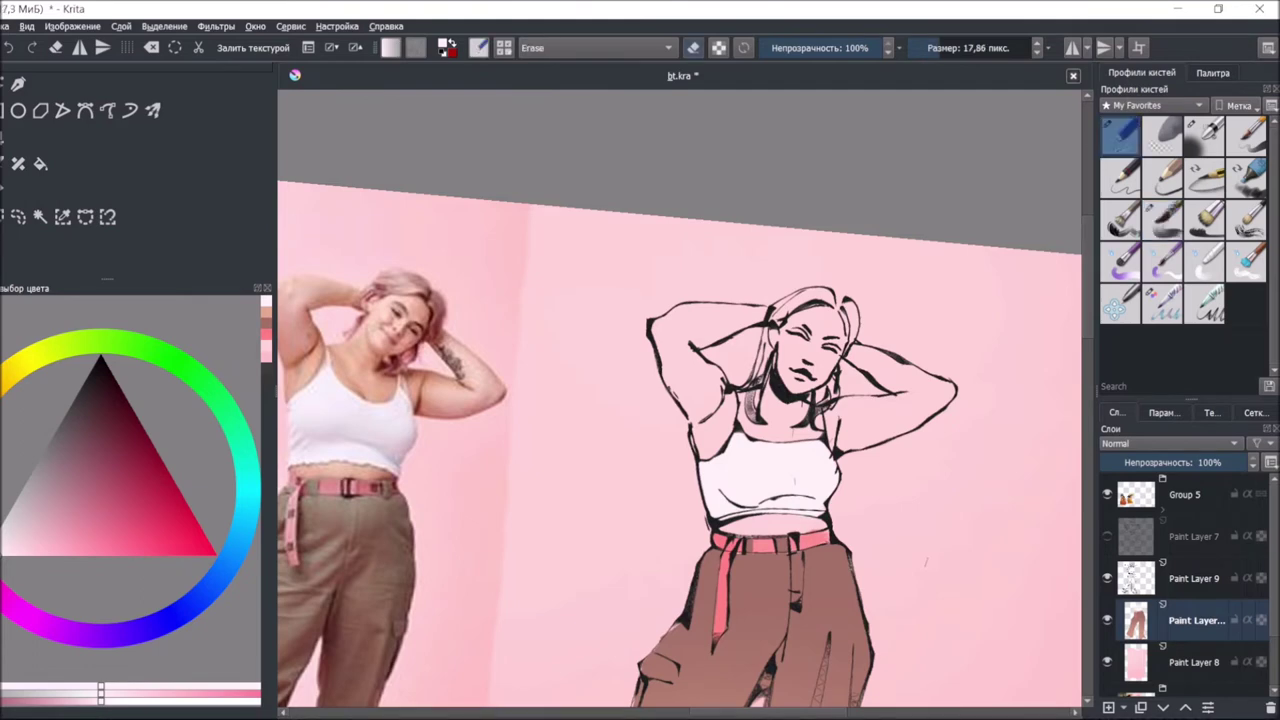
key(/)
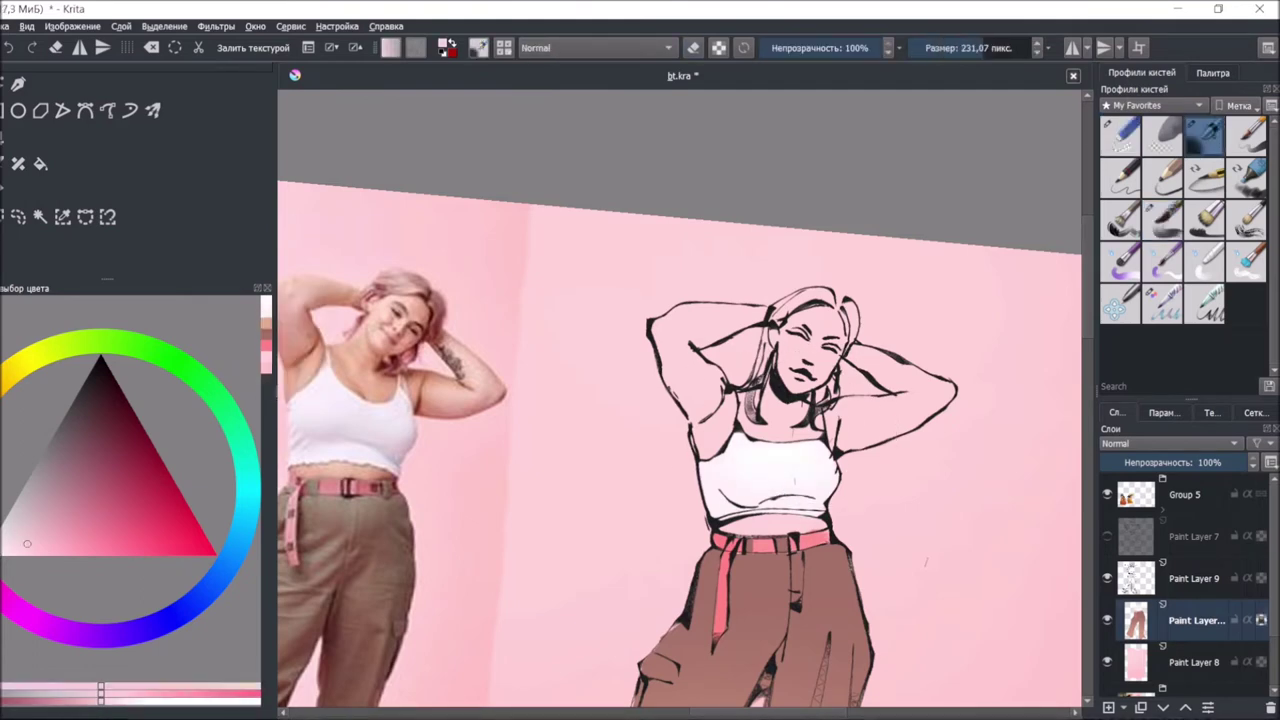
key(/)
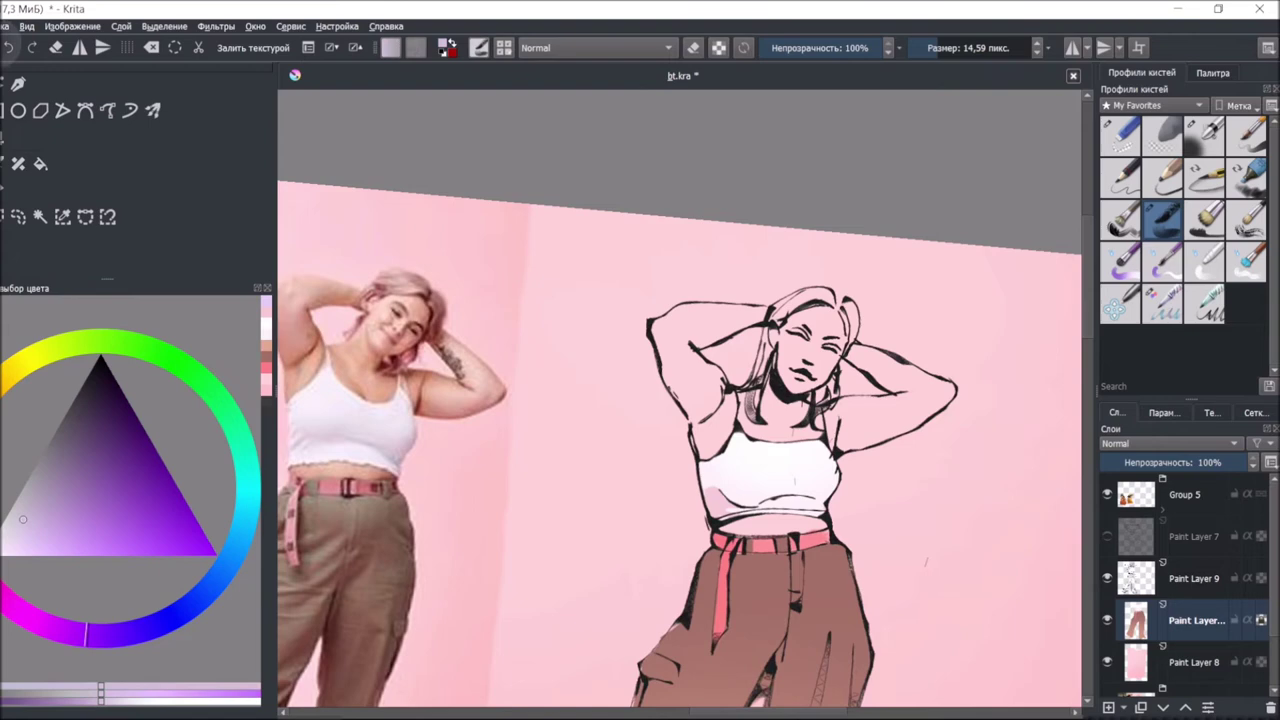
key(/)
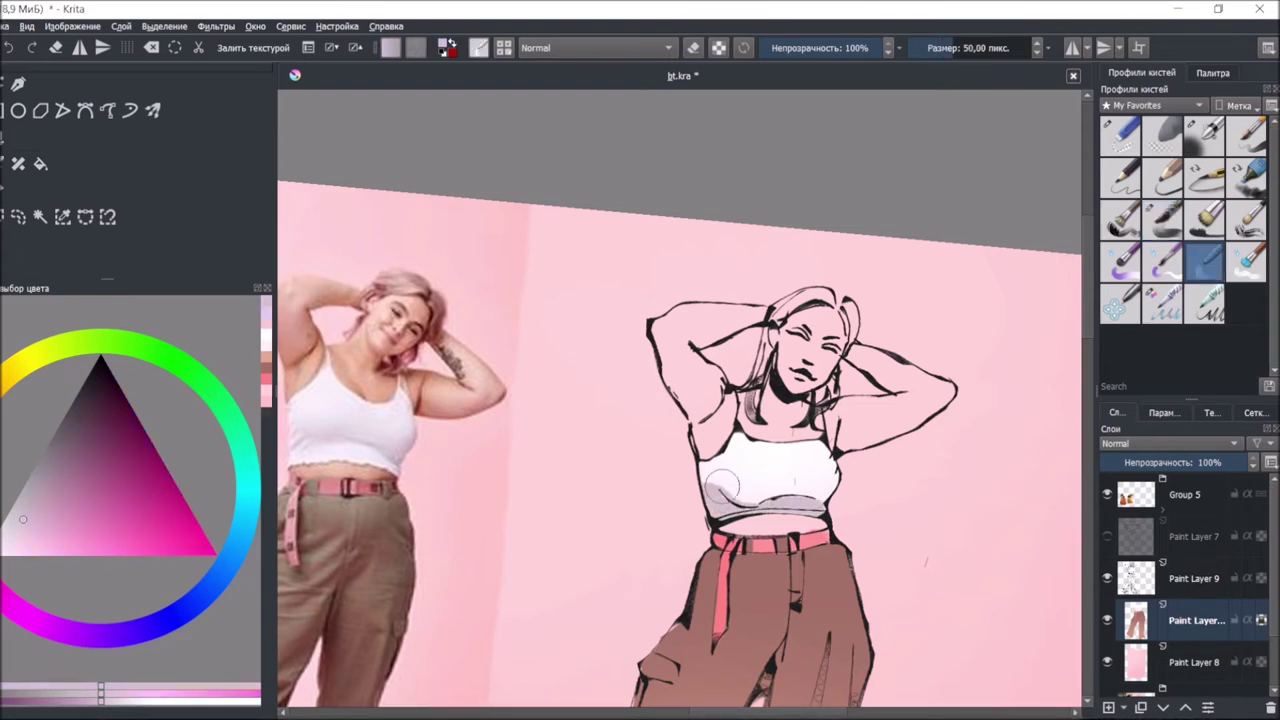
Shade the top, then fill the arms, chest near the armpit, face and right forearm with peach
drag(722, 485, 706, 498)
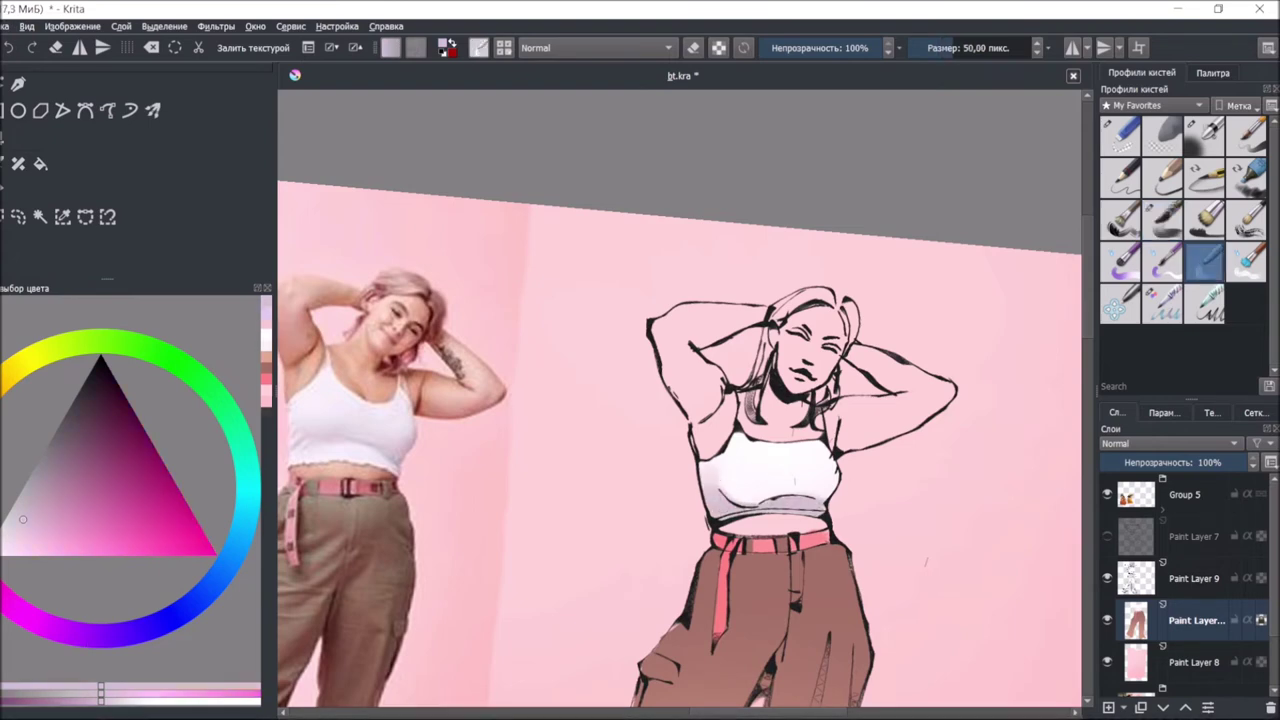
click(296, 350)
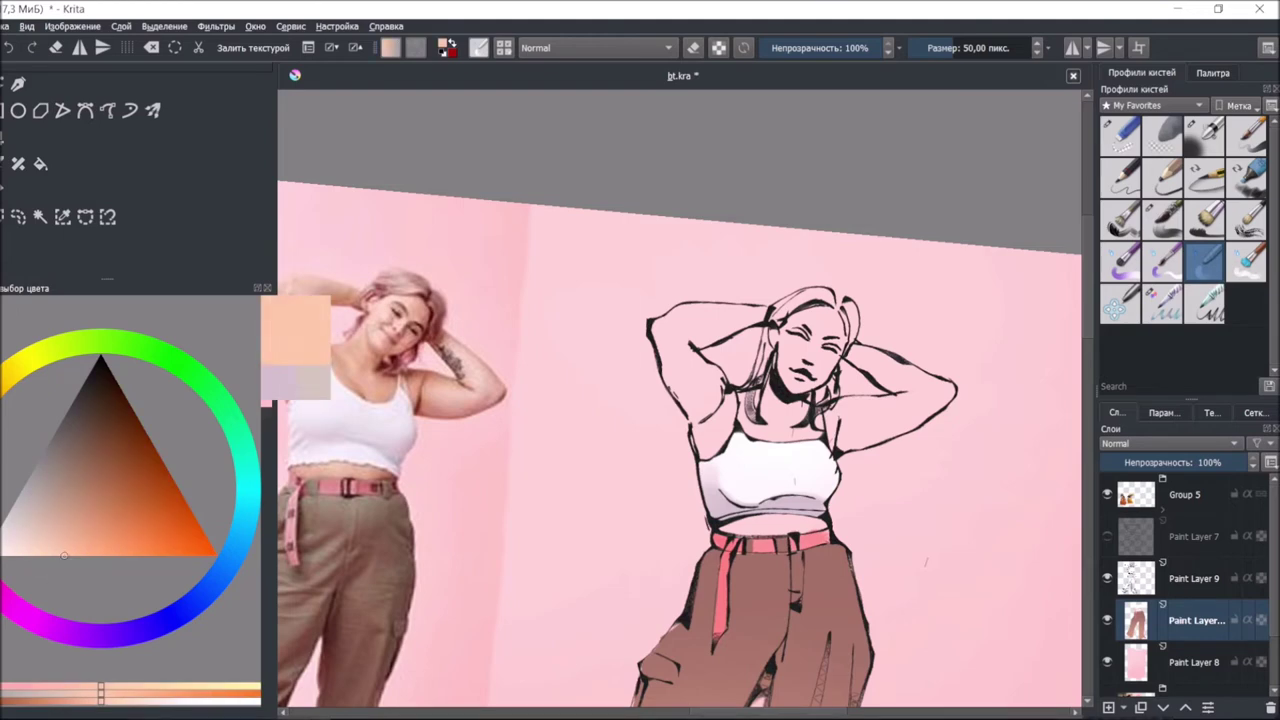
key(/)
mouse_move(668, 352)
mouse_down()
mouse_move(700, 446)
mouse_move(712, 406)
mouse_up()
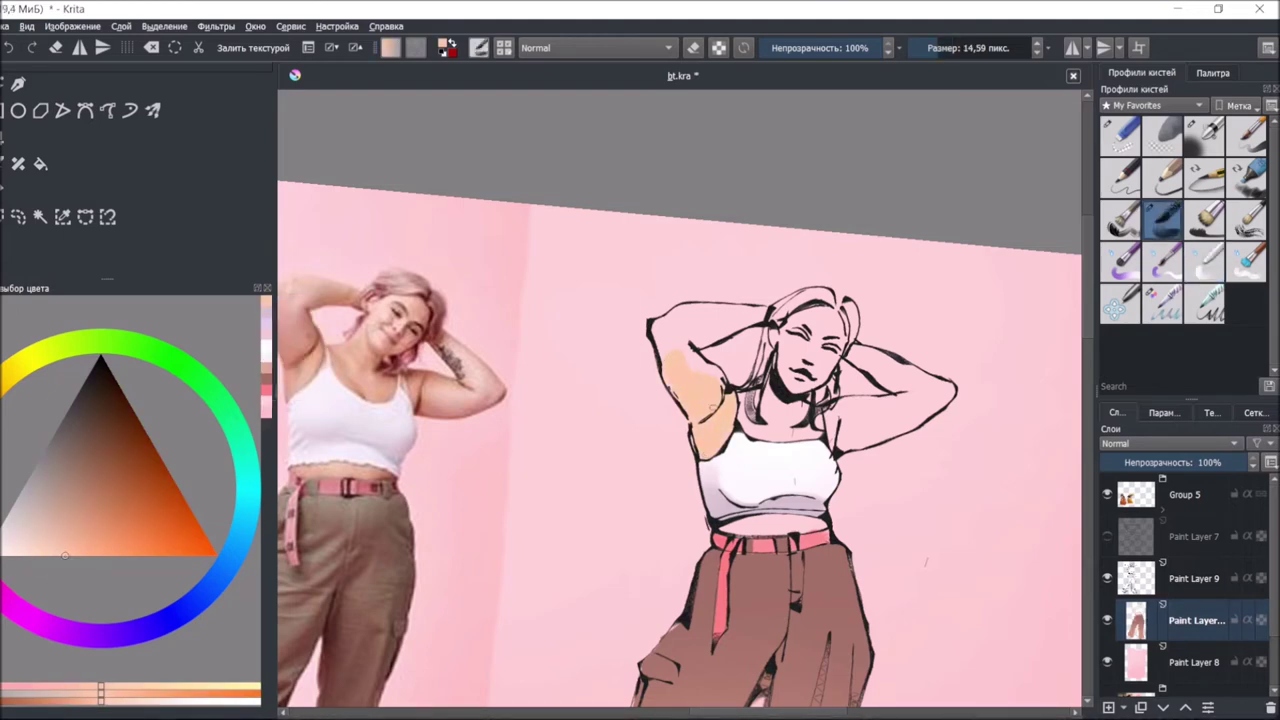
drag(661, 366, 703, 309)
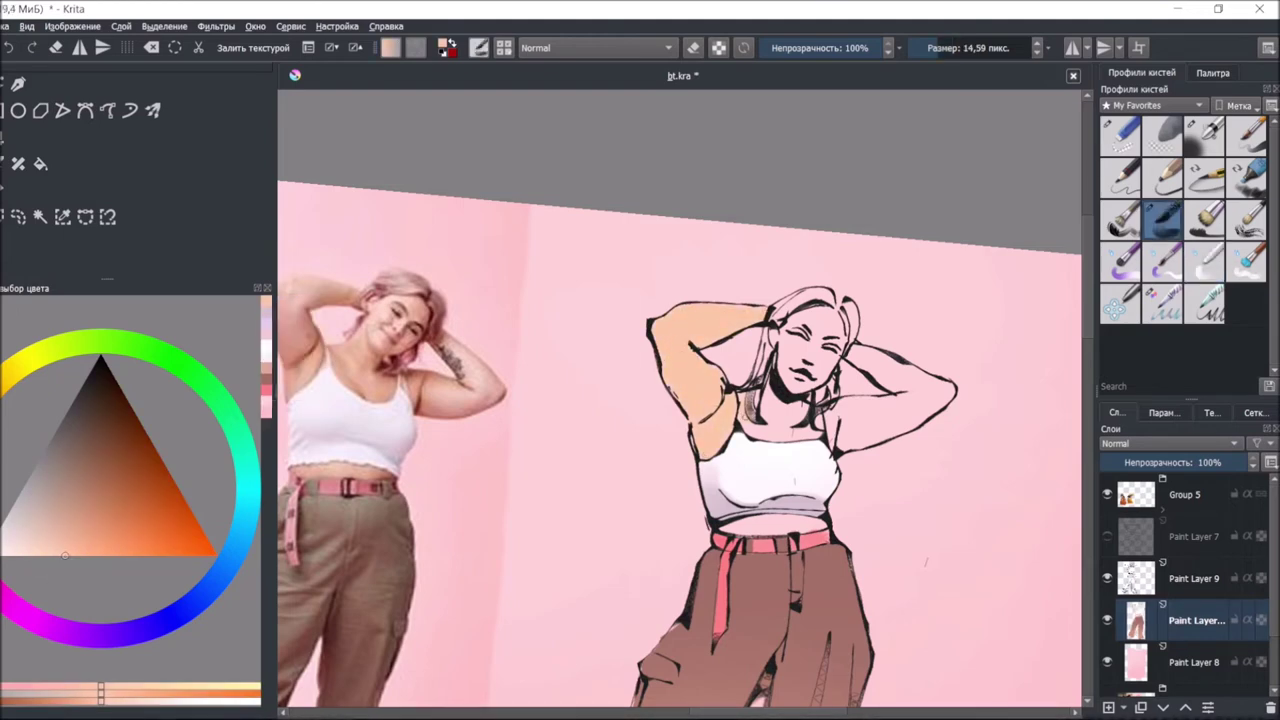
drag(750, 424, 782, 438)
drag(818, 385, 778, 322)
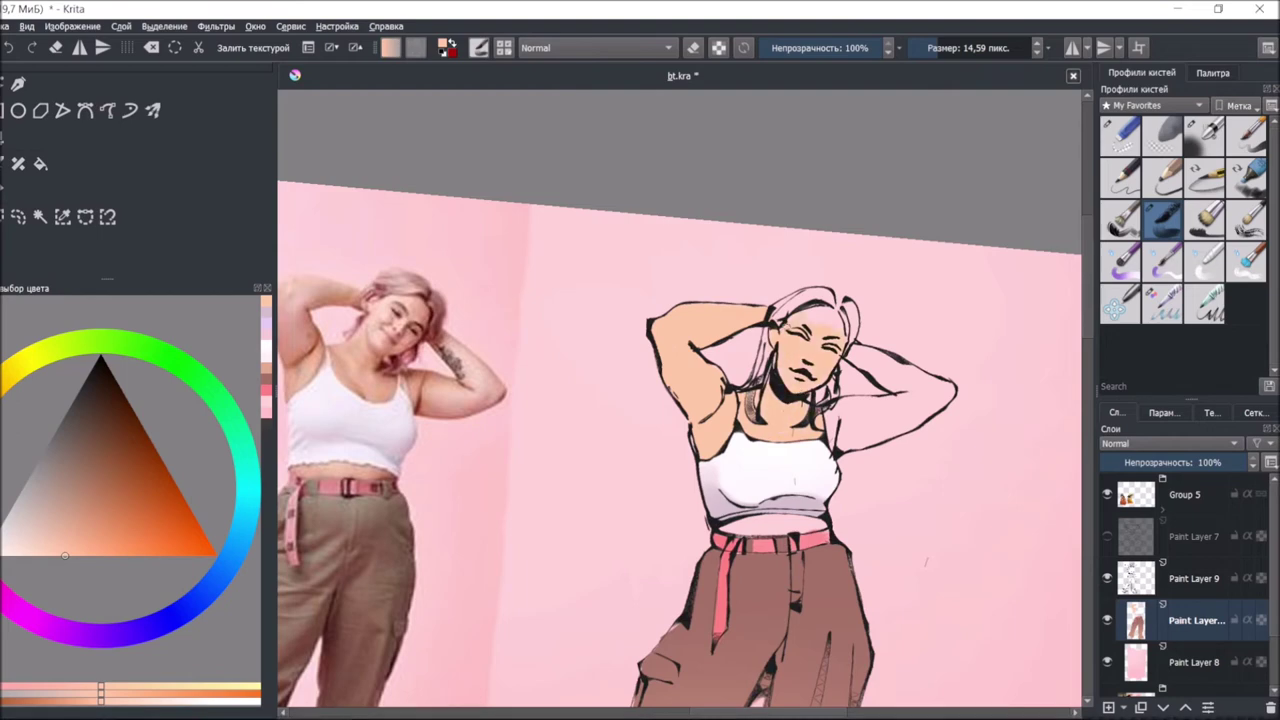
mouse_move(847, 428)
mouse_down()
mouse_move(933, 408)
mouse_move(880, 376)
mouse_move(884, 360)
mouse_up()
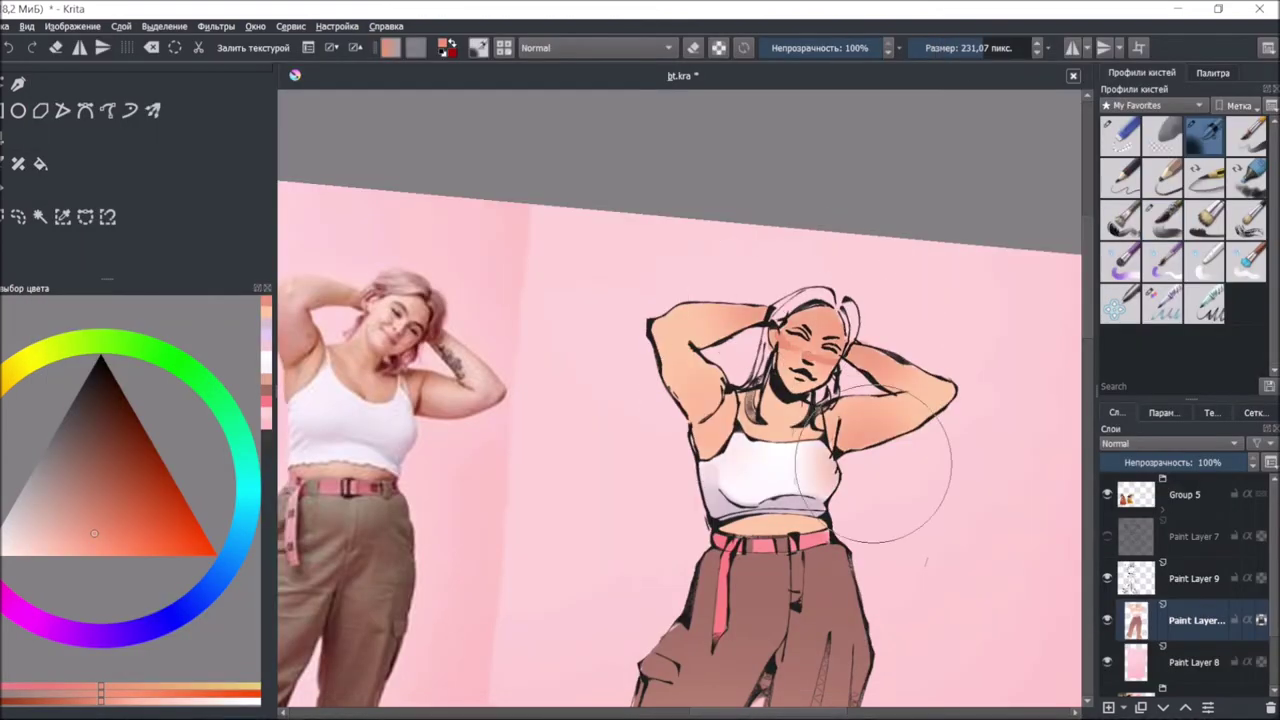
Select the 50 px brush preset and straighten the canvas view
drag(891, 486, 800, 495)
ctrl+click(778, 462)
click(1120, 220)
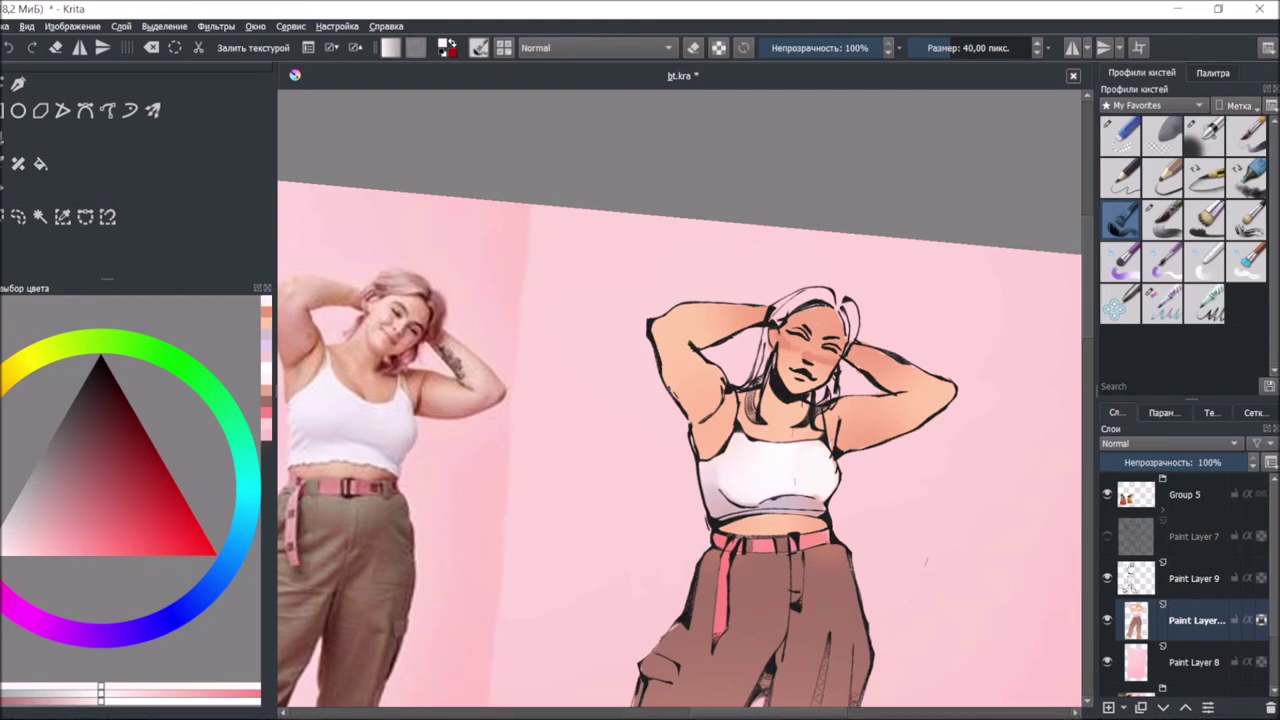
click(1204, 260)
drag(722, 476, 716, 334)
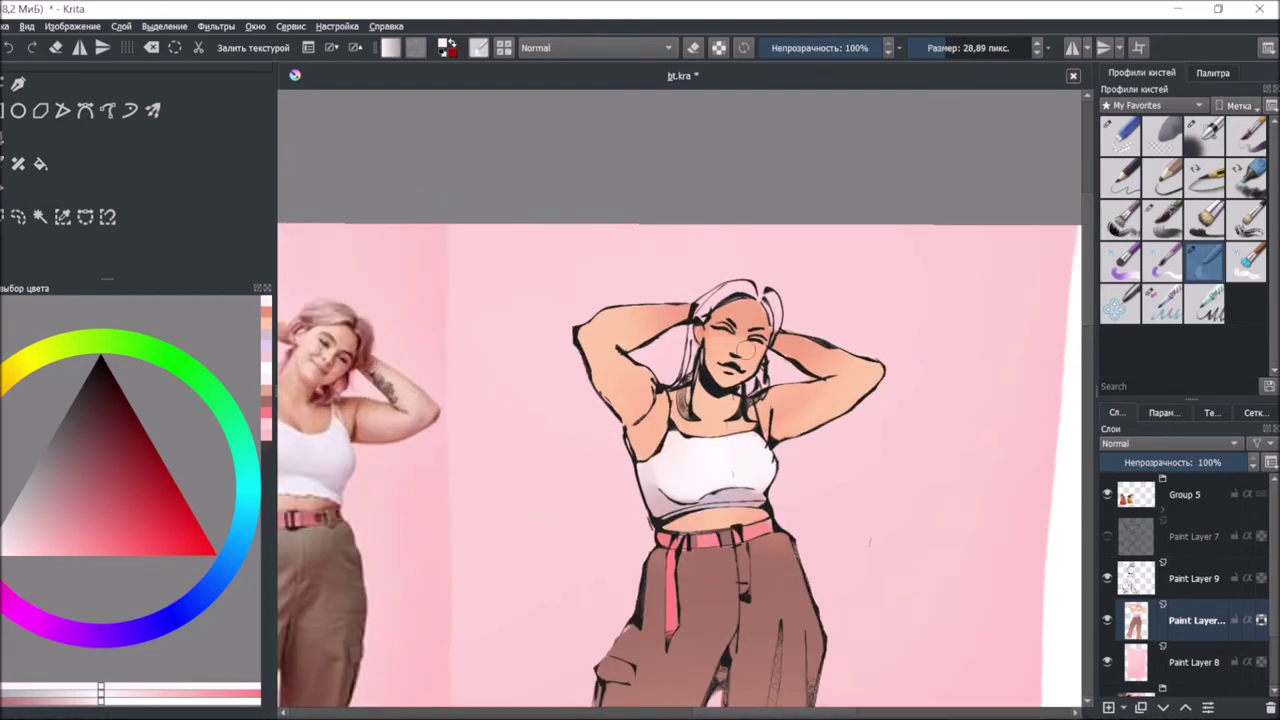
Sample a skin tone from the reference photo and pick a darker shade for the arms
ctrl+click(345, 340)
key(slash)
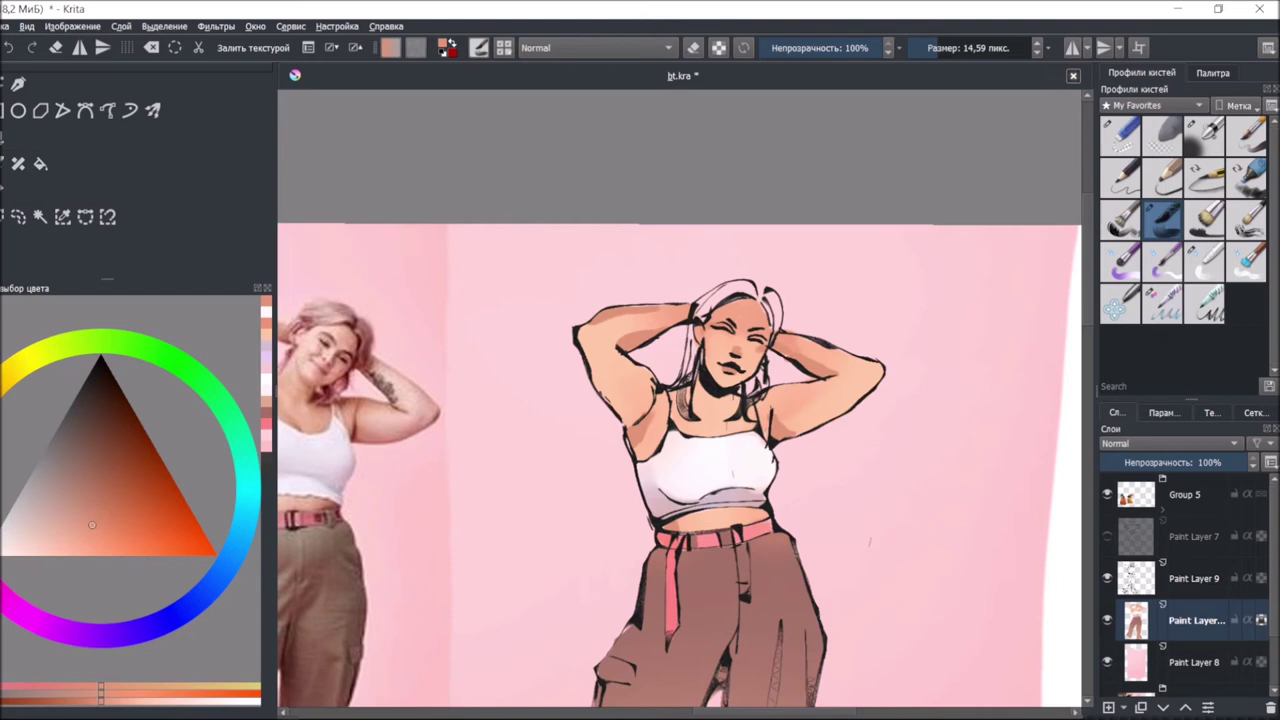
ctrl+click(787, 410)
key(slash)
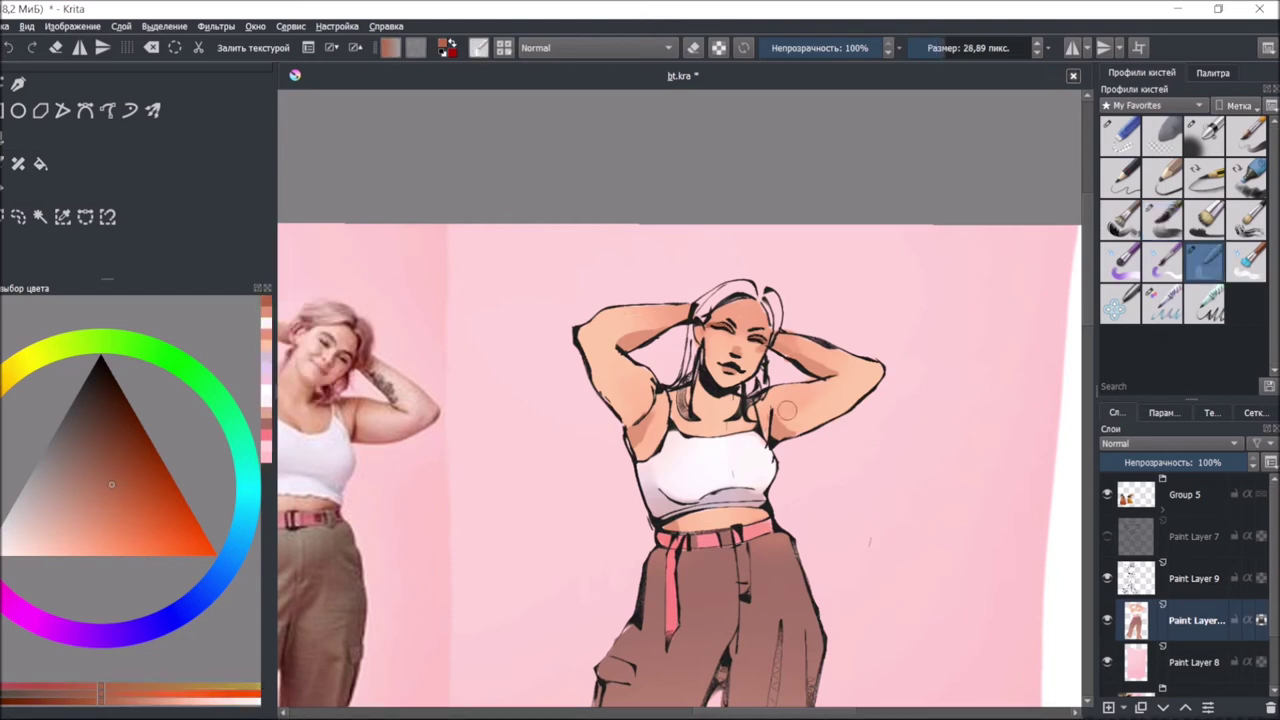
key(period)
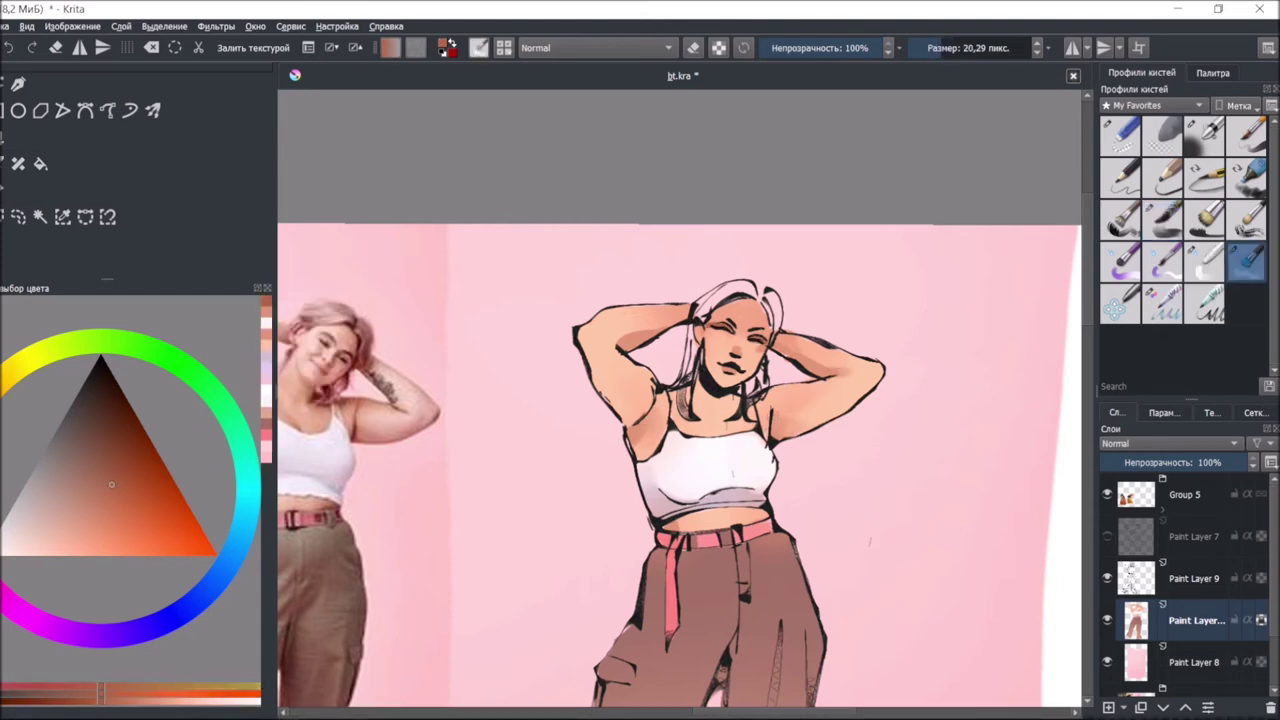
Switch to the fine 14.59 px brush, zoom in, and paint both shoes pale pink
key(minus)
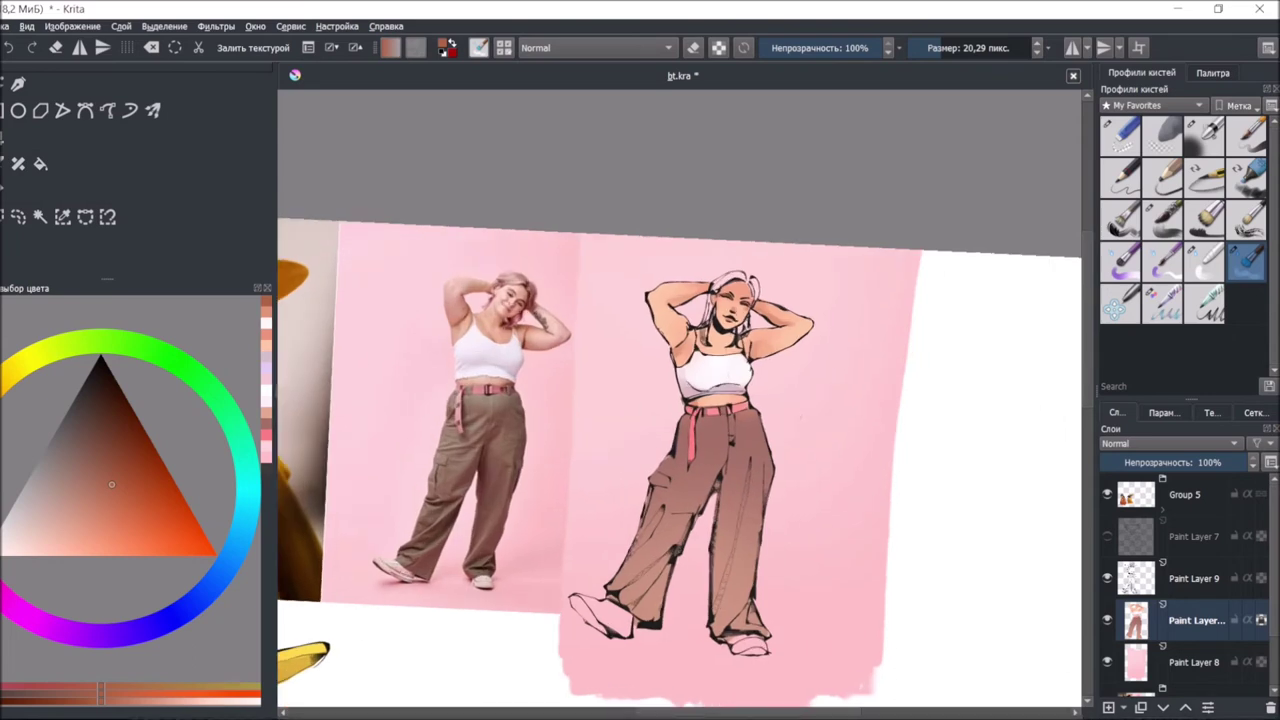
key(comma)
key(comma)
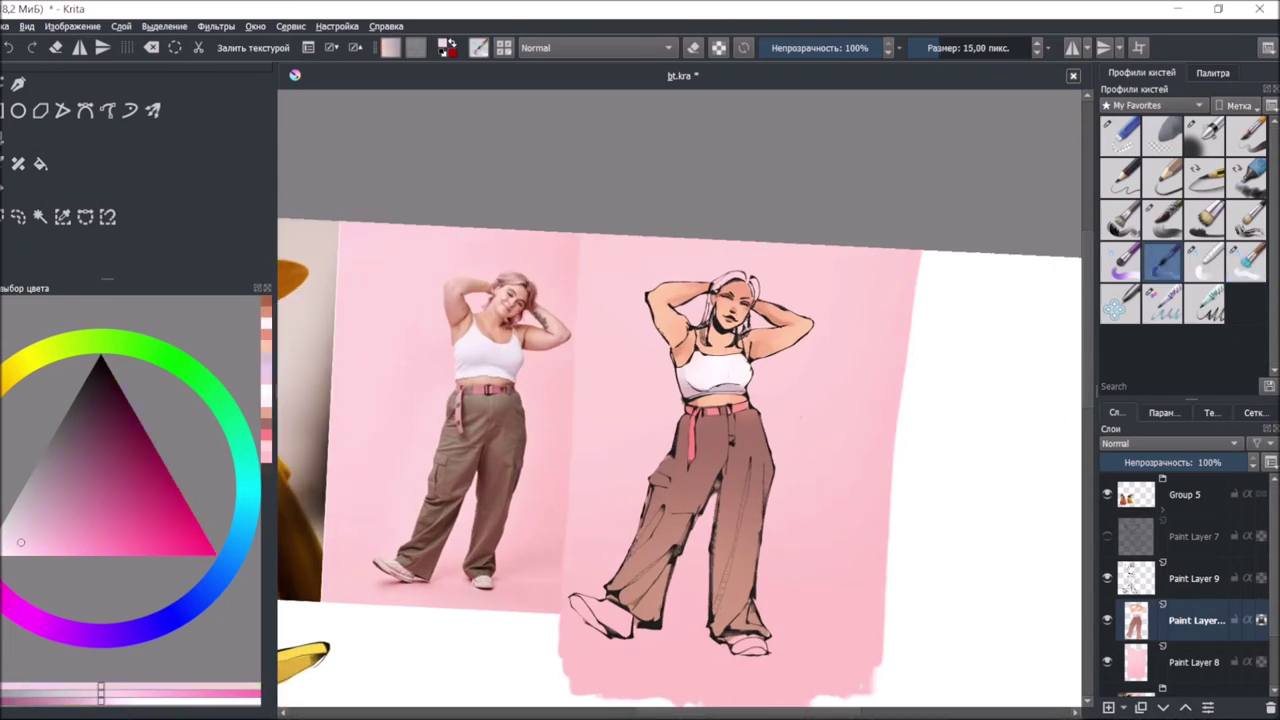
key(slash)
key(x)
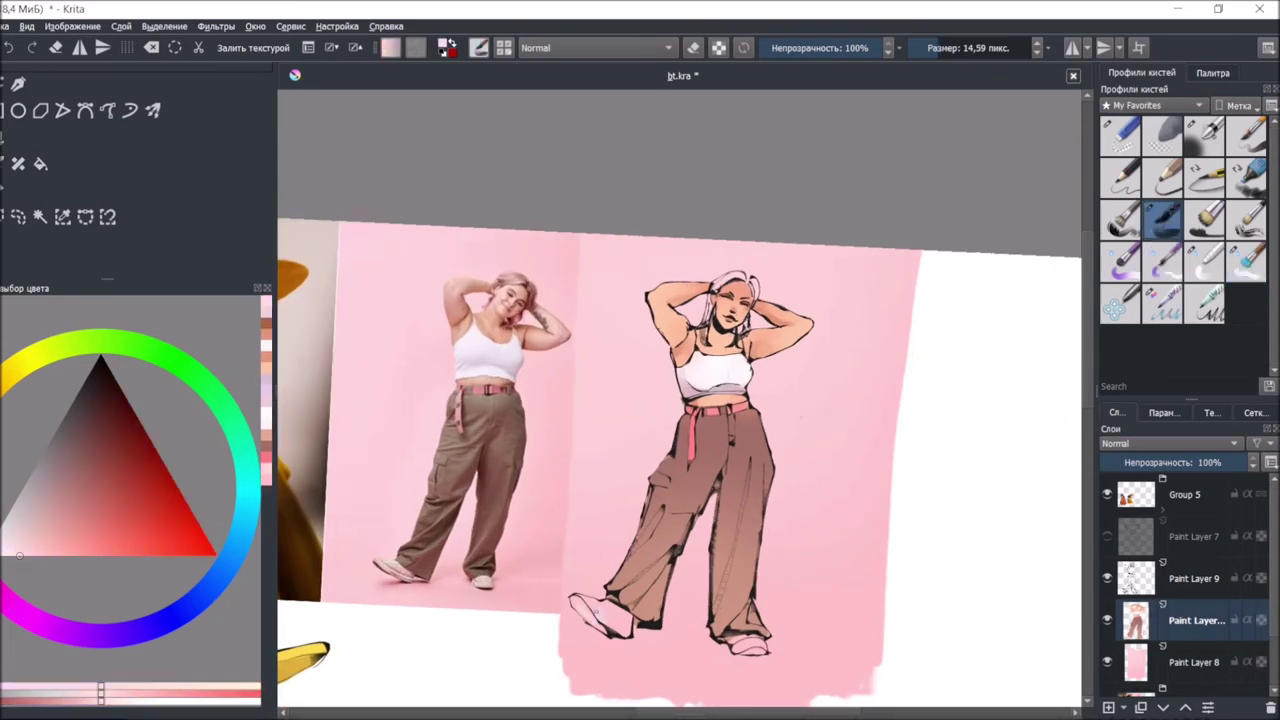
key(plus)
mouse_move(450, 380)
mouse_down()
mouse_move(510, 440)
mouse_move(530, 410)
mouse_up()
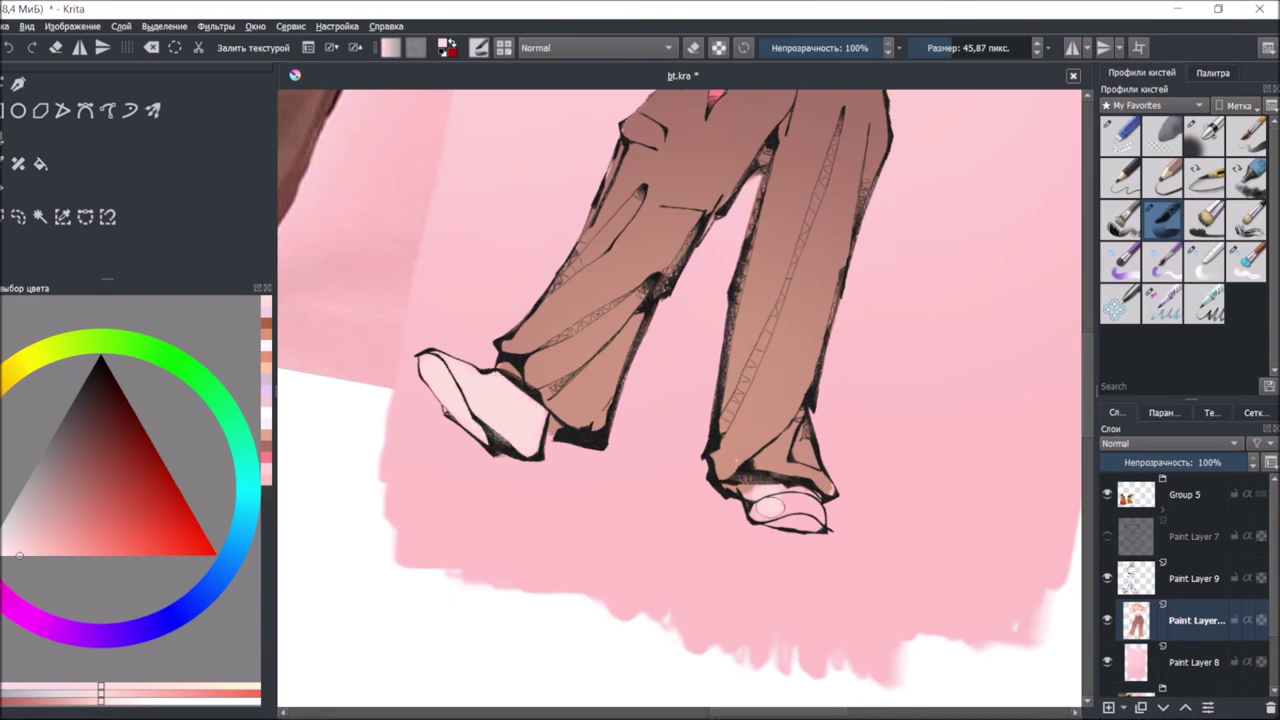
drag(768, 508, 800, 515)
Sample the shoe's pale pink-grey and brighten both shoes with near-white paint
key(slash)
ctrl+click(455, 415)
key(slash)
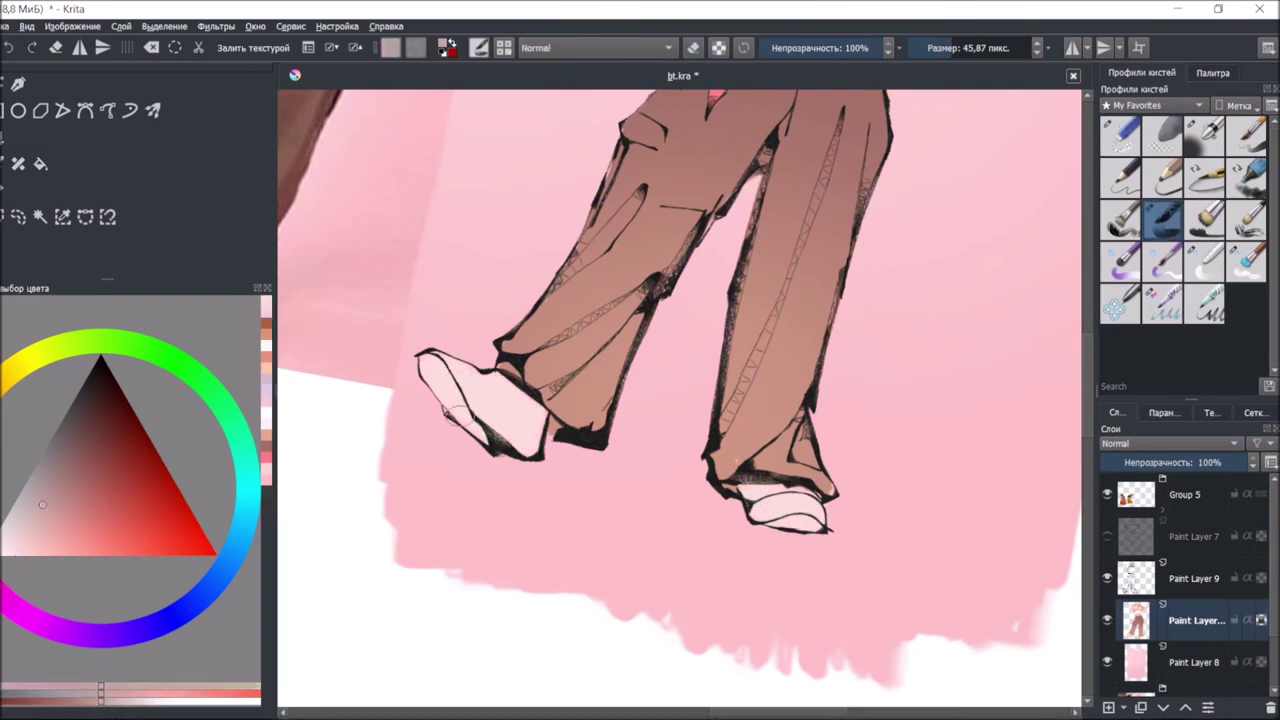
drag(430, 370, 480, 440)
drag(770, 515, 830, 525)
ctrl+click(790, 520)
key(minus)
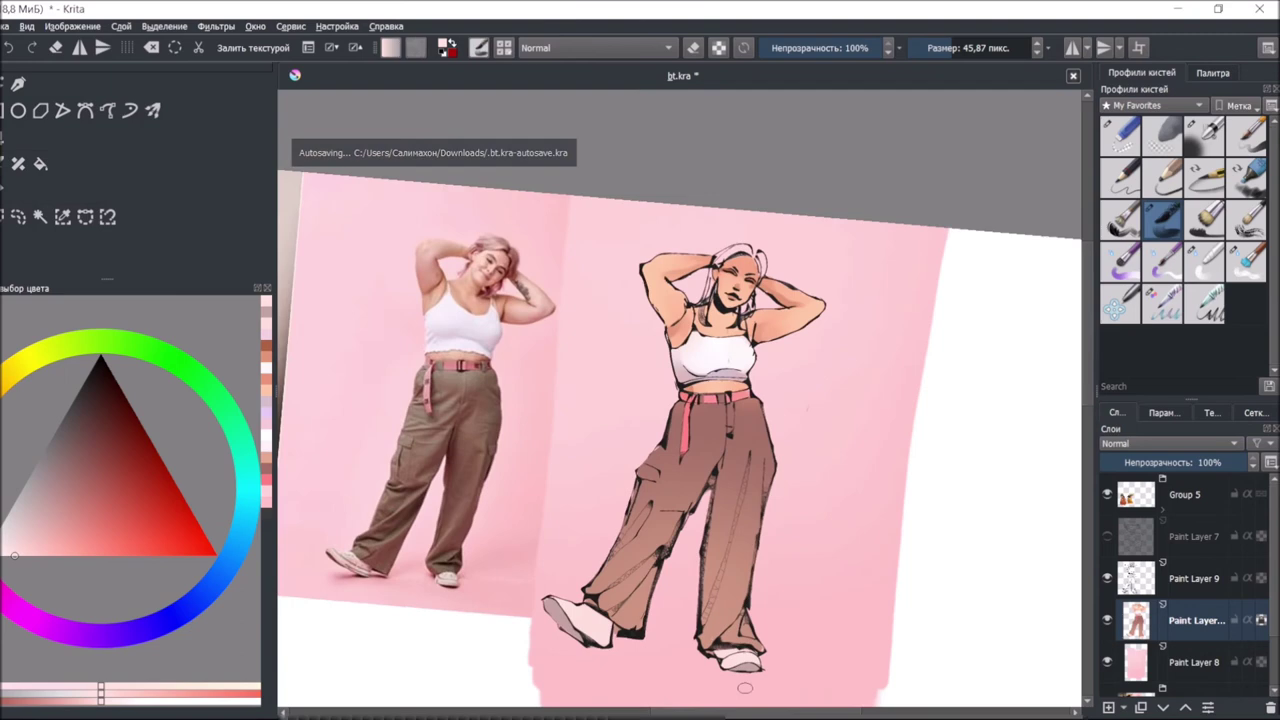
ctrl+click(745, 688)
key(bracketleft)
Reset rotation, zoom in on the upper body, and darken a hair strand left of the face
key(5)
key(plus)
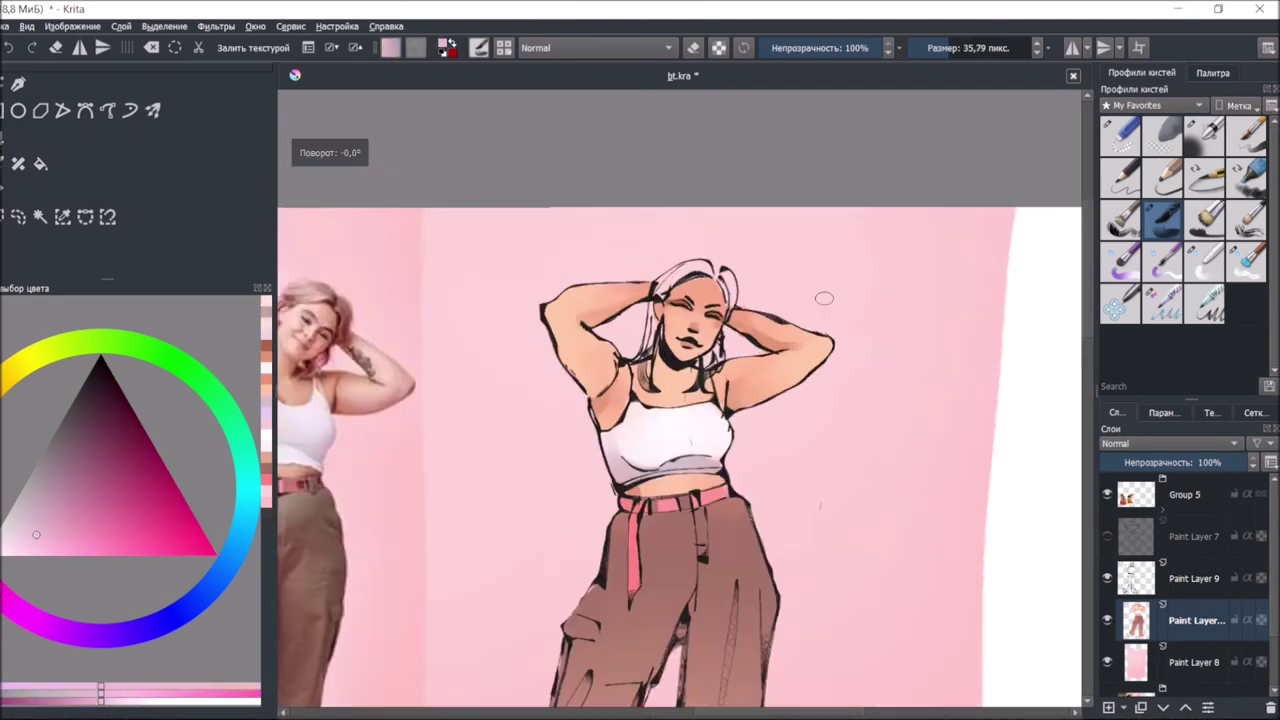
key(bracketleft)
key(bracketleft)
key(bracketleft)
key(bracketleft)
key(bracketleft)
key(plus)
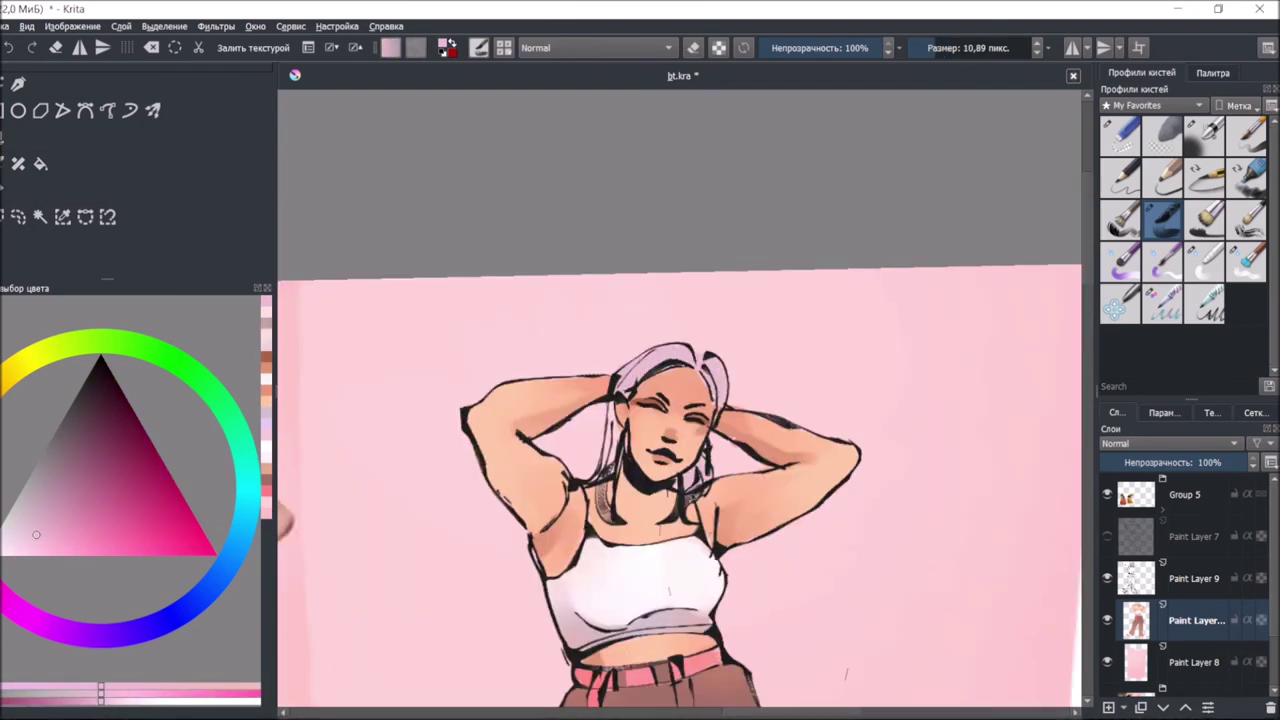
drag(611, 420, 611, 466)
Airbrush soft purple over the hair, then undo that stroke
click(67, 482)
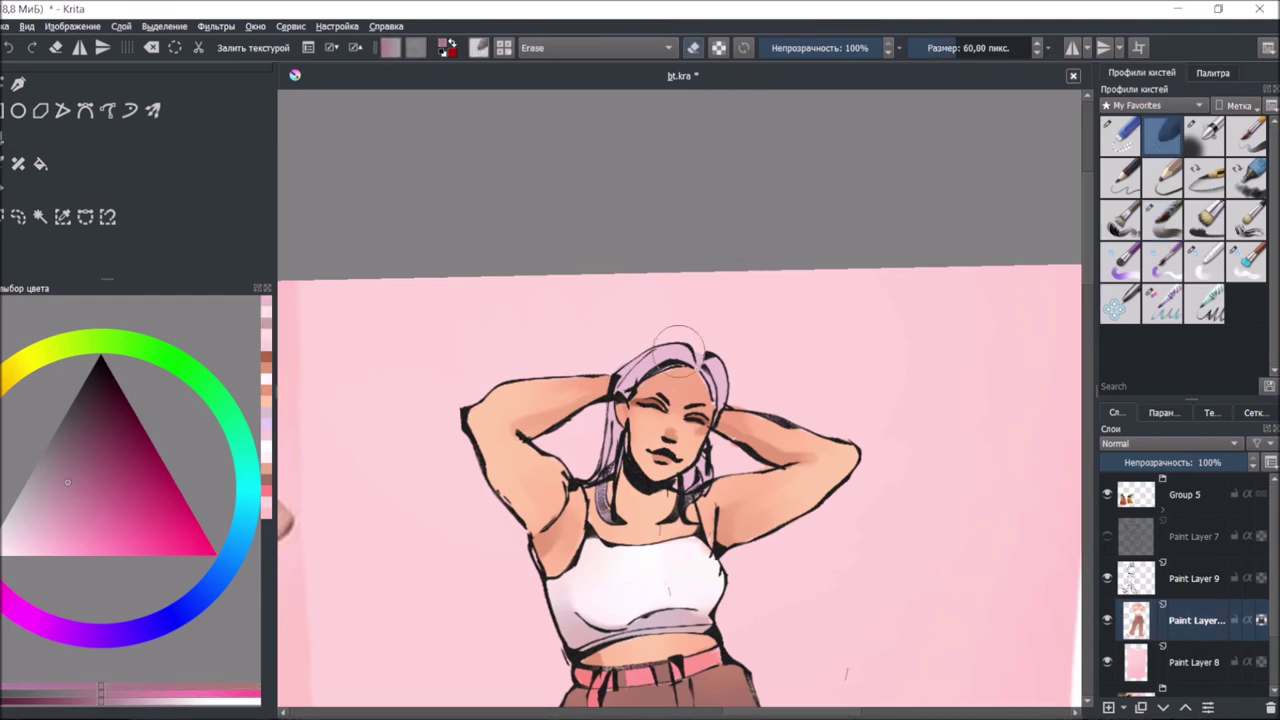
click(1204, 134)
drag(700, 360, 650, 400)
ctrl+click(655, 405)
click(2, 26)
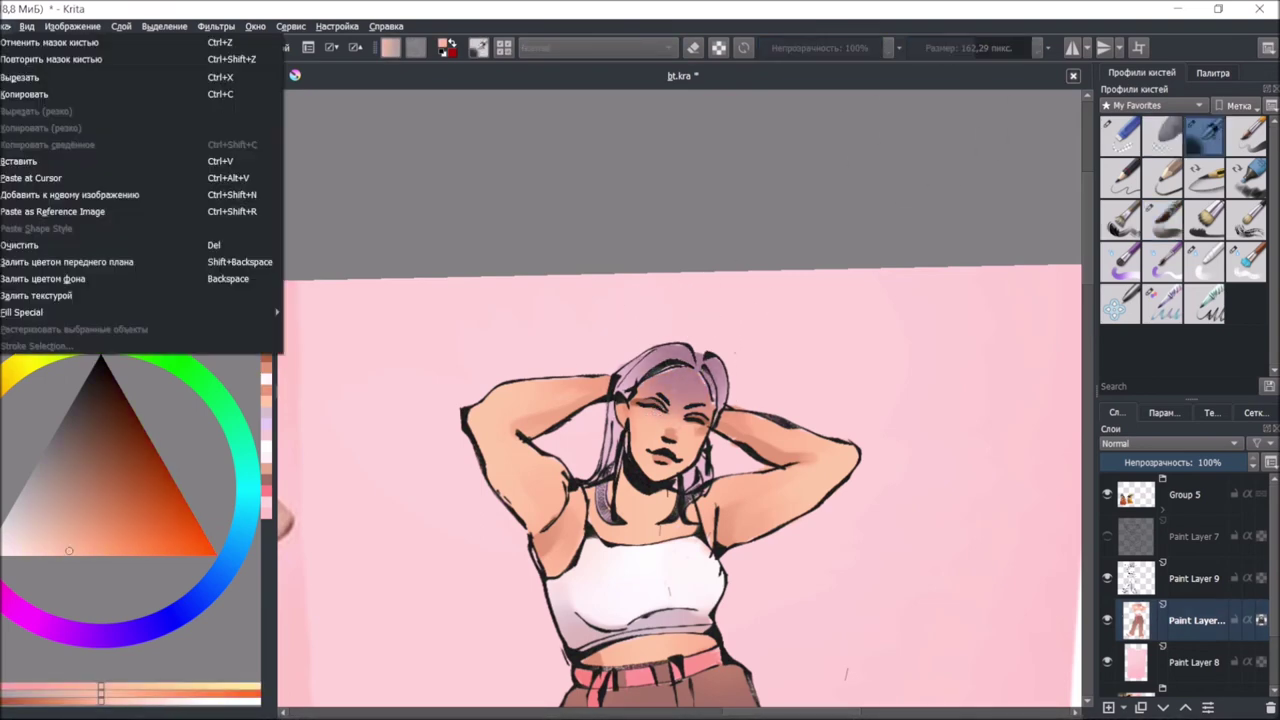
click(40, 40)
click(1162, 218)
Repaint the top of the hair in a lighter dusty pink with the 15 px brush
ctrl+click(345, 340)
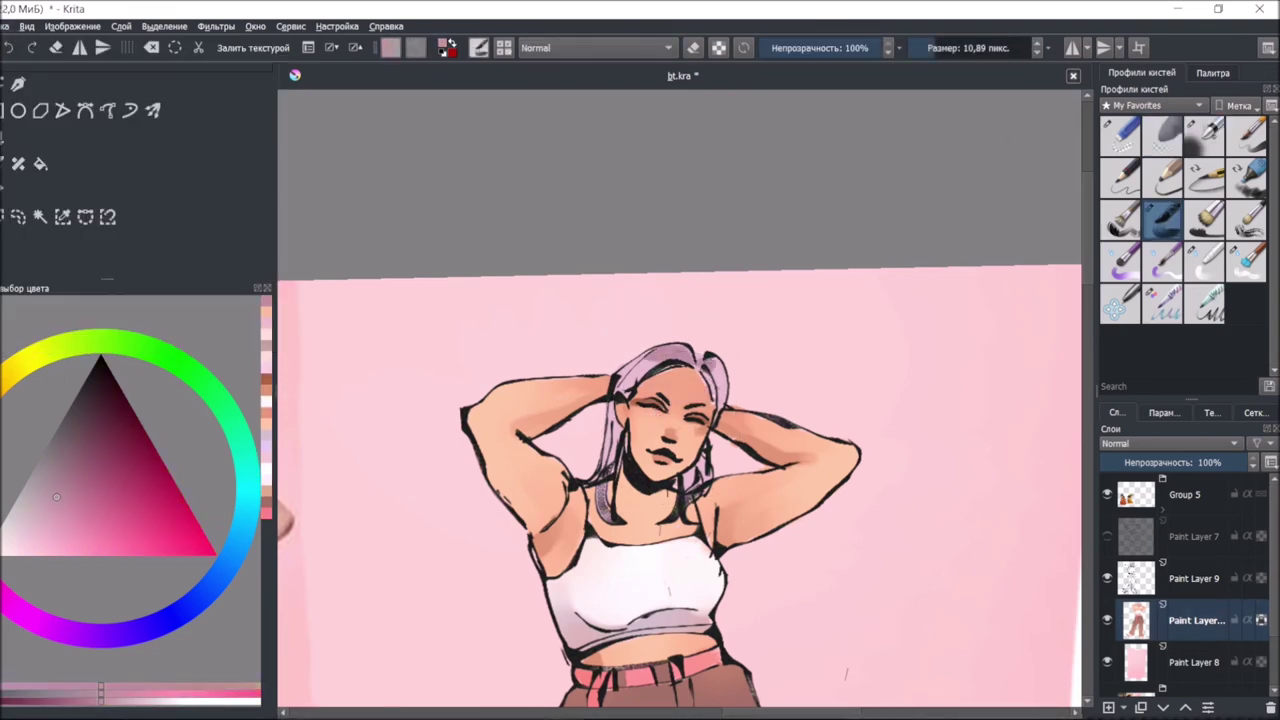
click(1204, 260)
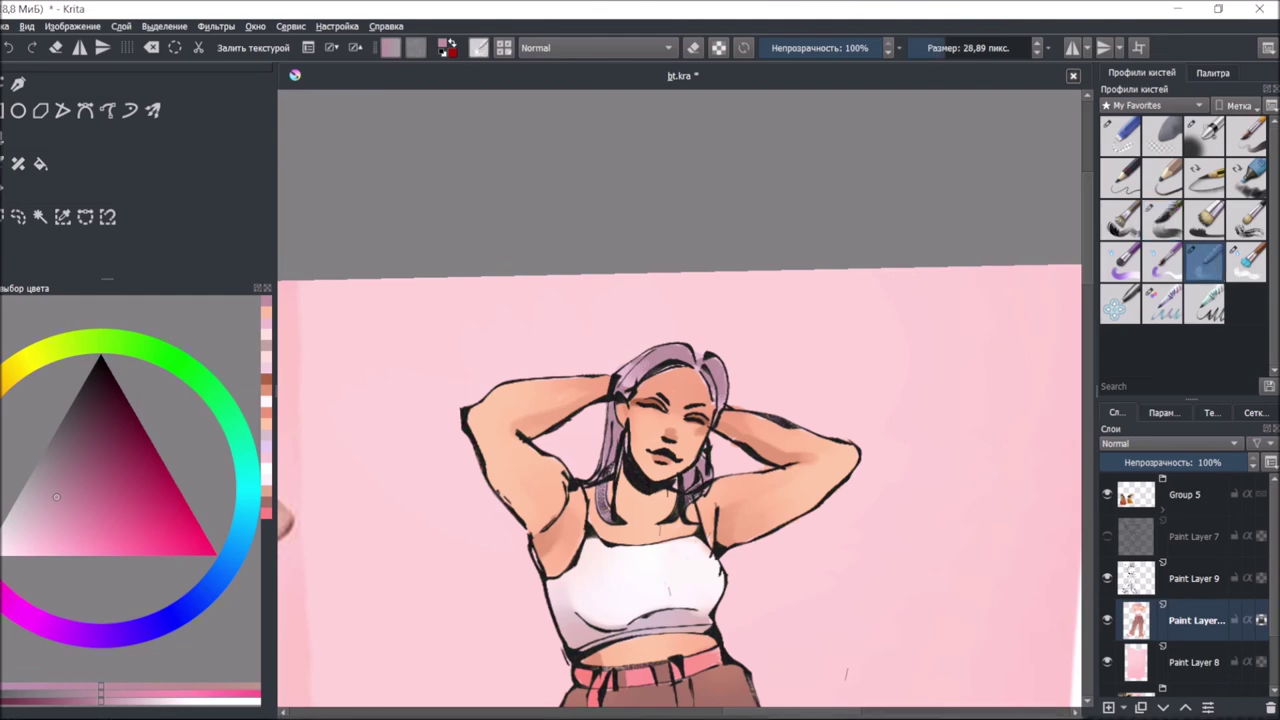
scroll(680, 450, down, 5)
ctrl+click(540, 320)
click(1246, 135)
scroll(890, 395, up, 5)
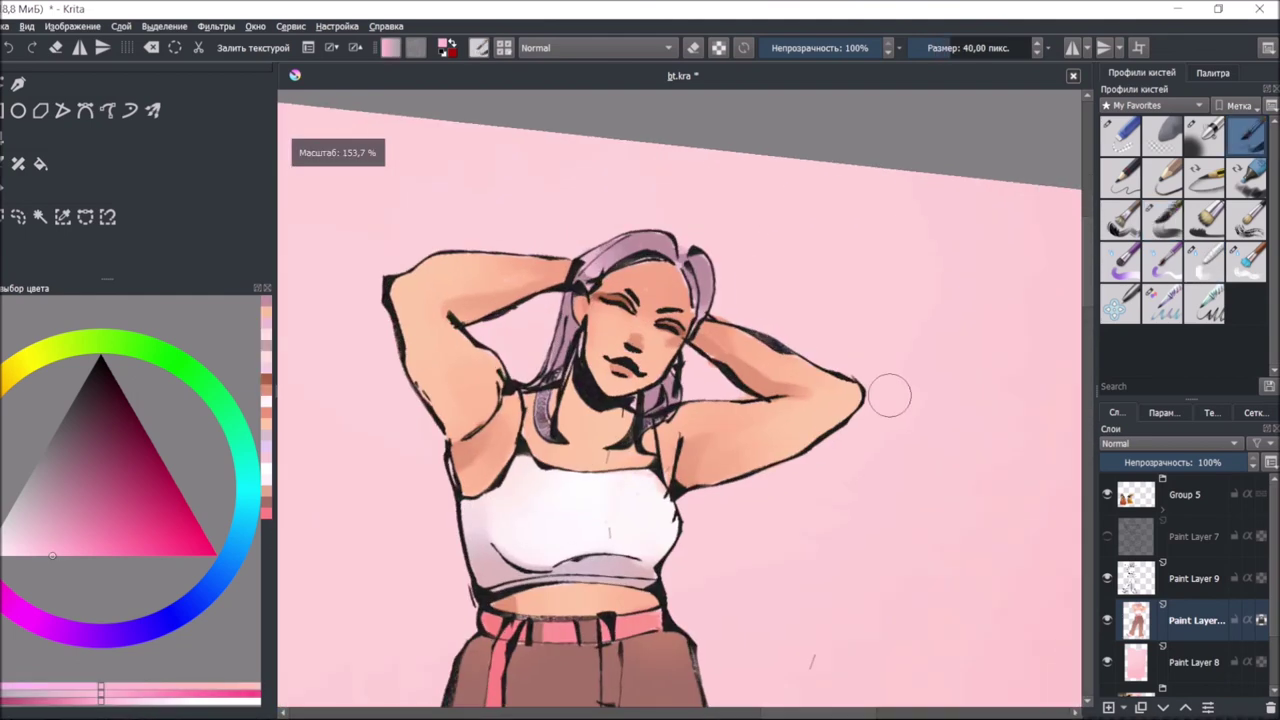
click(1162, 260)
mouse_move(670, 238)
mouse_down()
mouse_move(635, 250)
mouse_move(560, 348)
mouse_up()
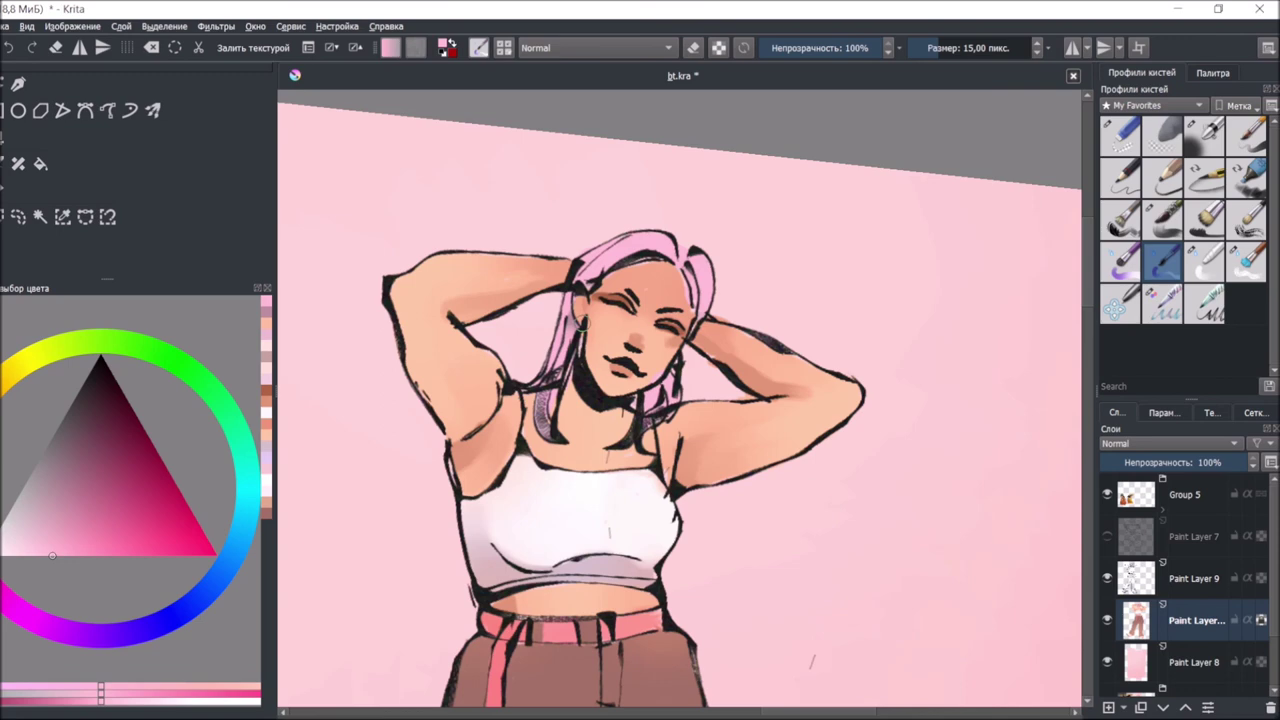
Try magenta on the hair top, then undo the pink strokes back to lavender
click(86, 515)
click(1204, 218)
drag(640, 240, 690, 245)
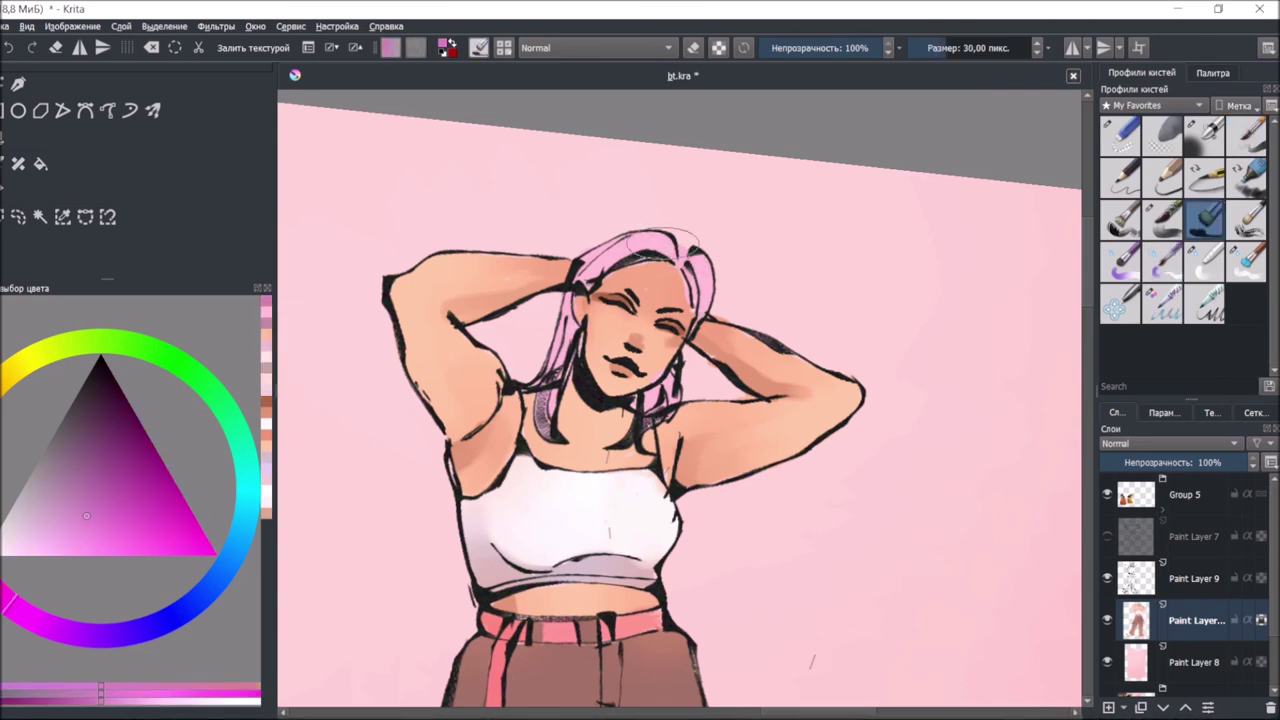
key(ctrl+z)
key(ctrl+z)
key(slash)
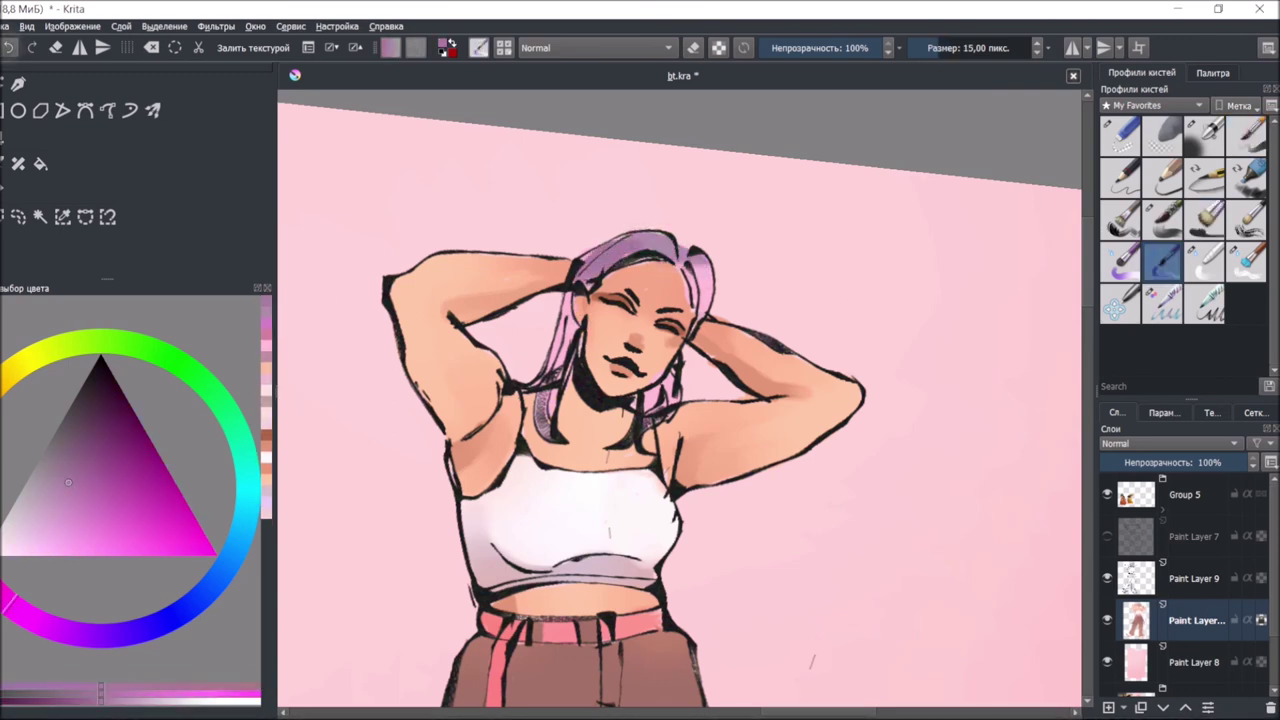
click(1246, 260)
scroll(680, 400, down, 5)
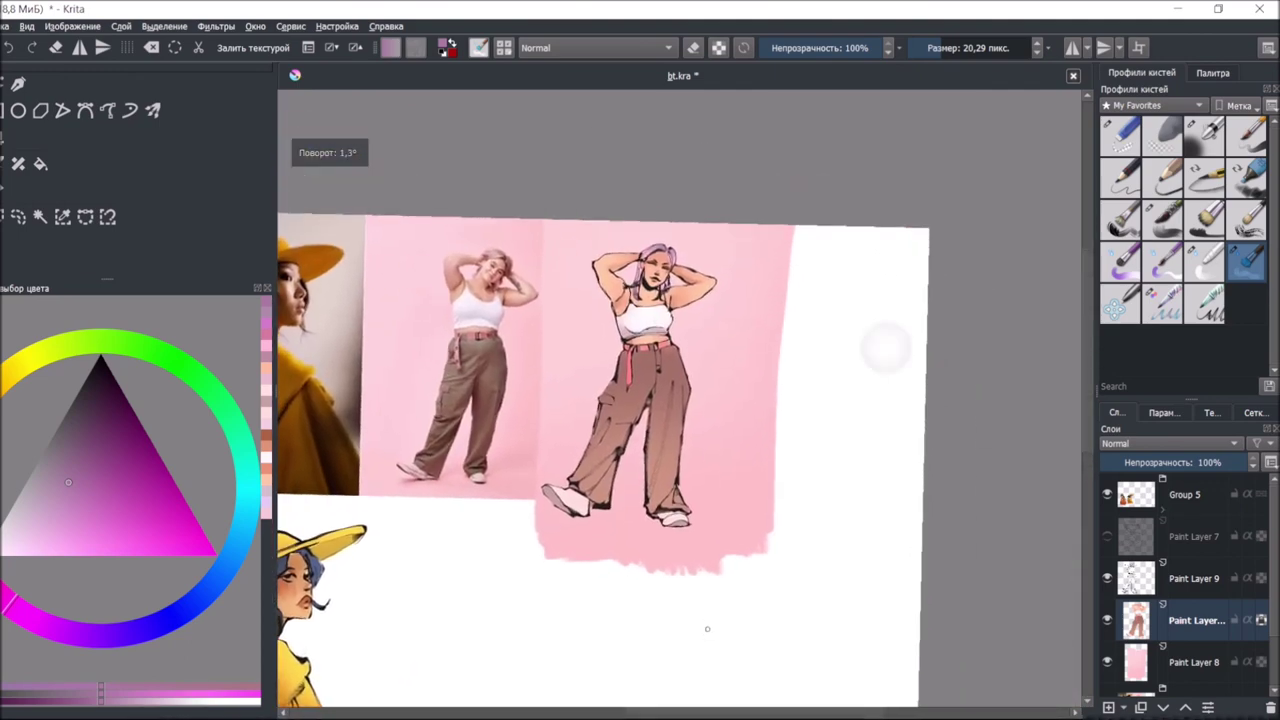